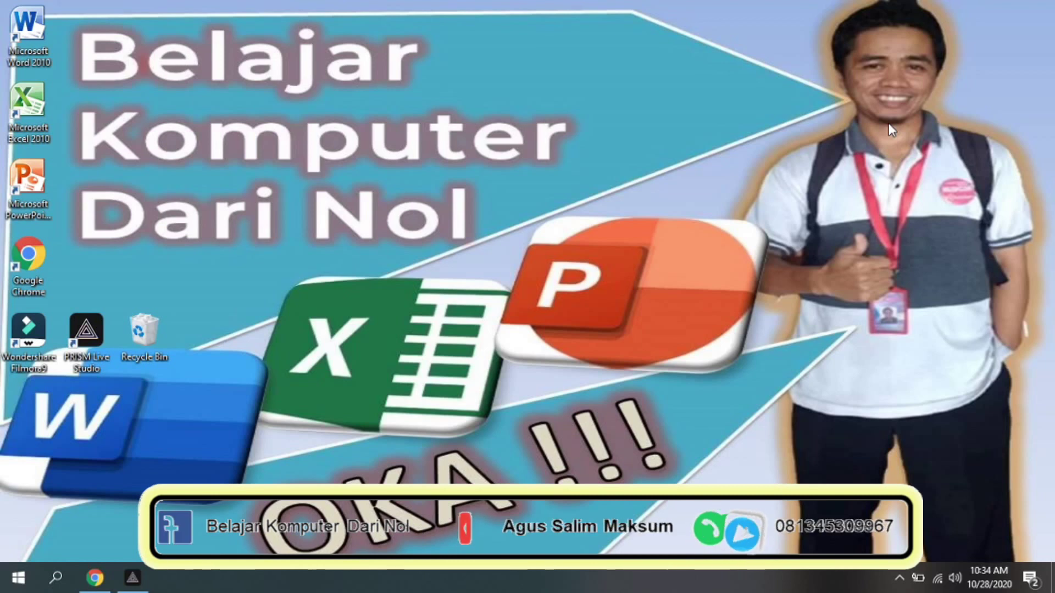
- Zoom in on the shared contact-info image in WhatsApp Web's image viewer
left_click(94, 578)
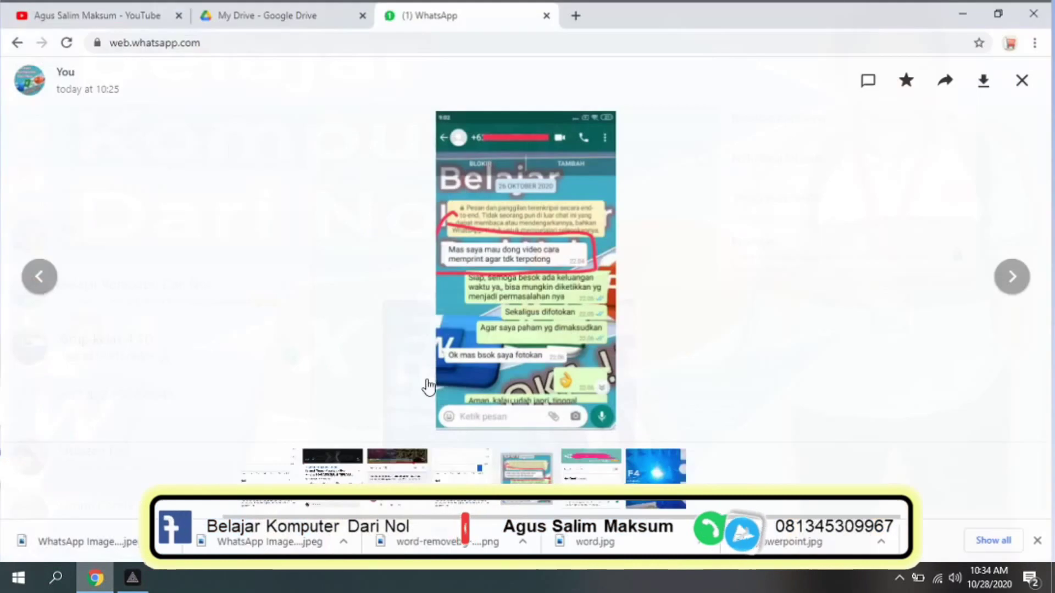
key("Right")
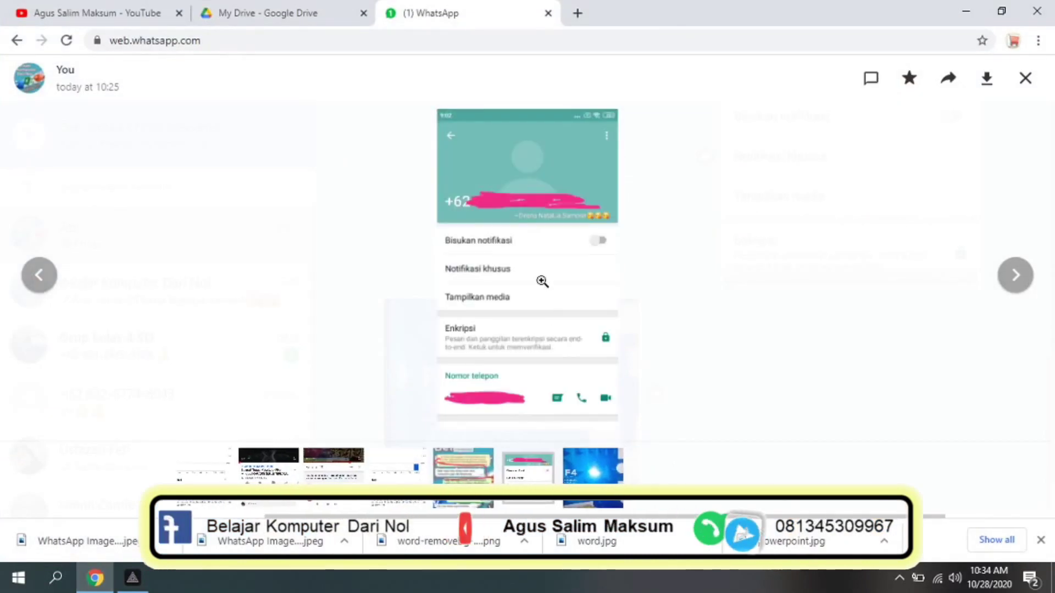
left_click(555, 226)
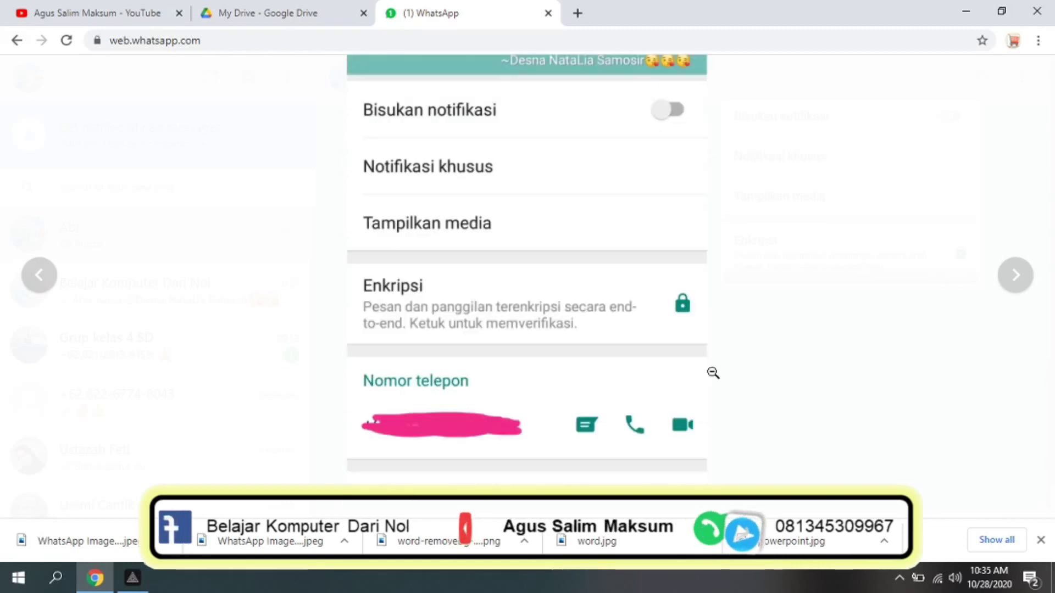
left_click(276, 278)
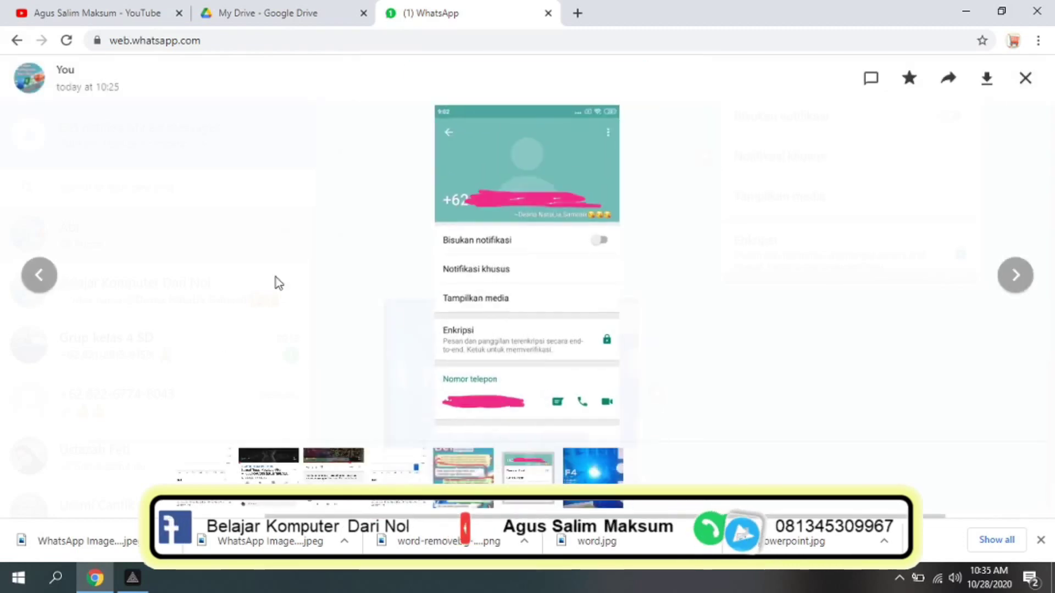
- Read the request in the chat screenshot, then launch Word 2010 from the desktop
left_click(471, 482)
left_click(535, 254)
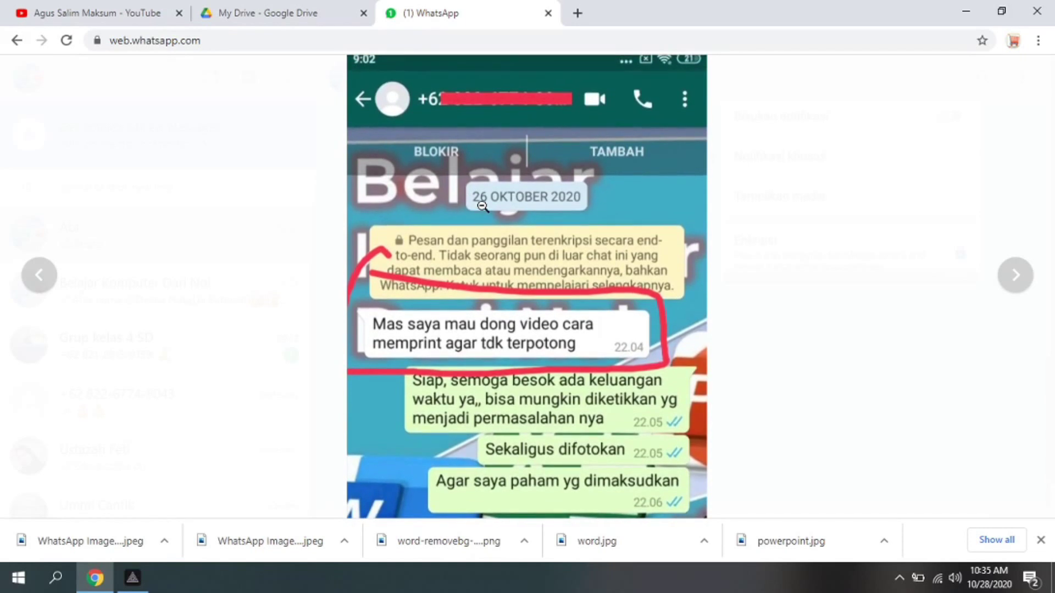
left_click(95, 273)
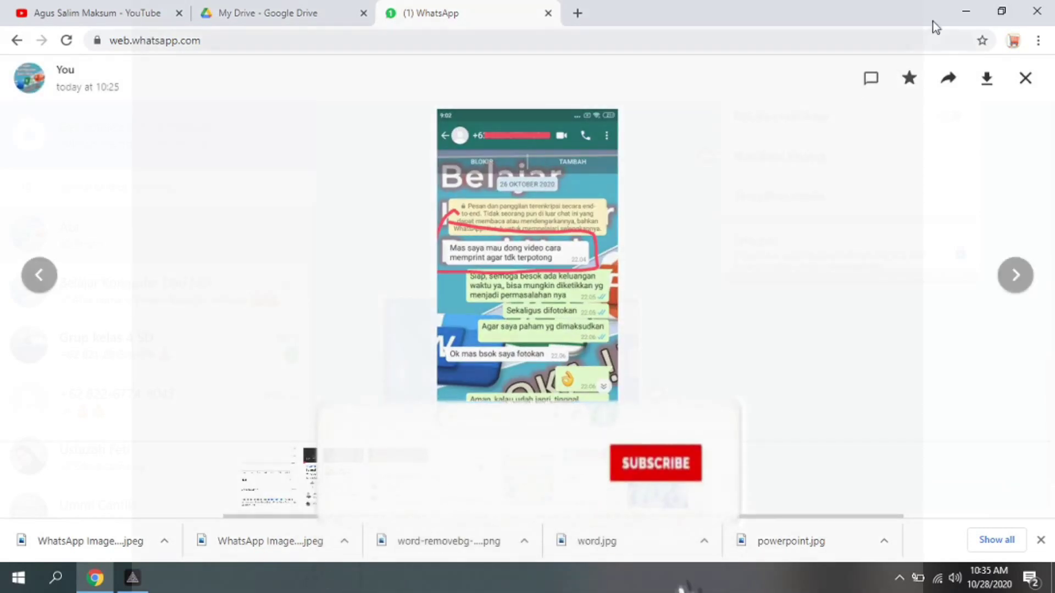
left_click(964, 14)
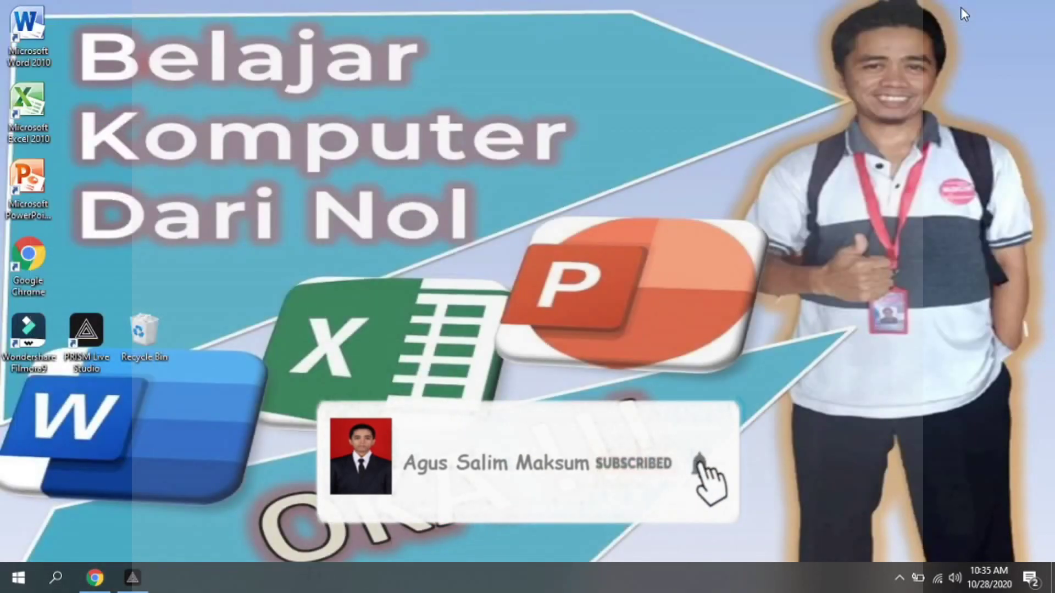
double_click(36, 33)
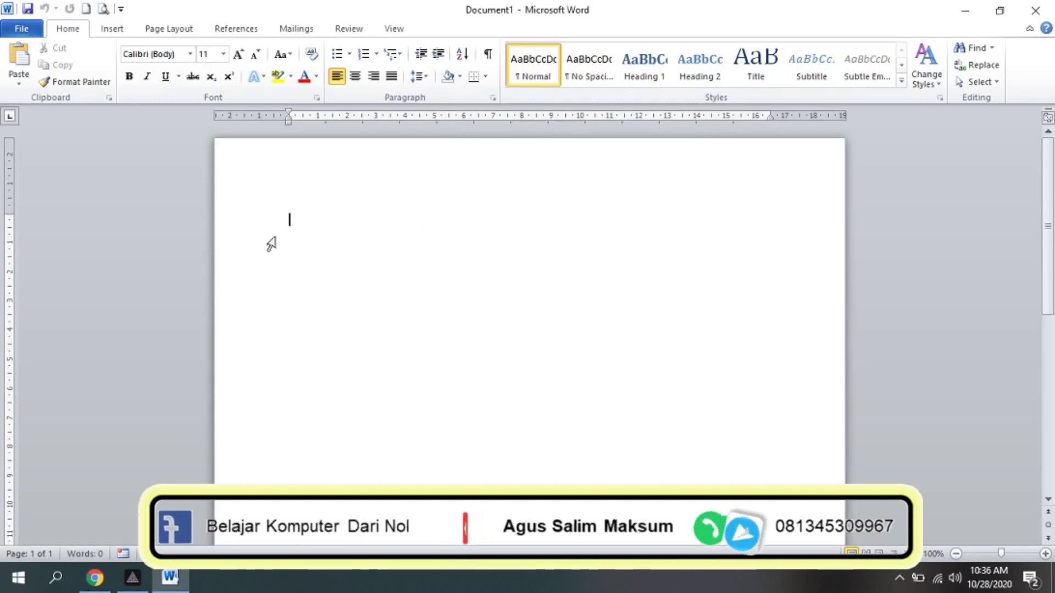
left_click(22, 29)
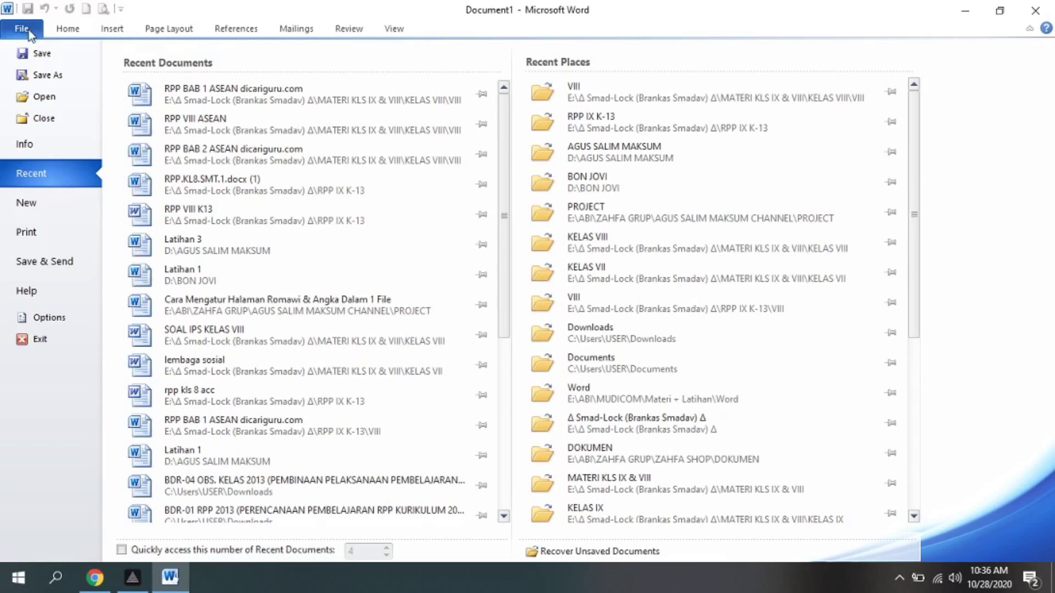
left_click(48, 324)
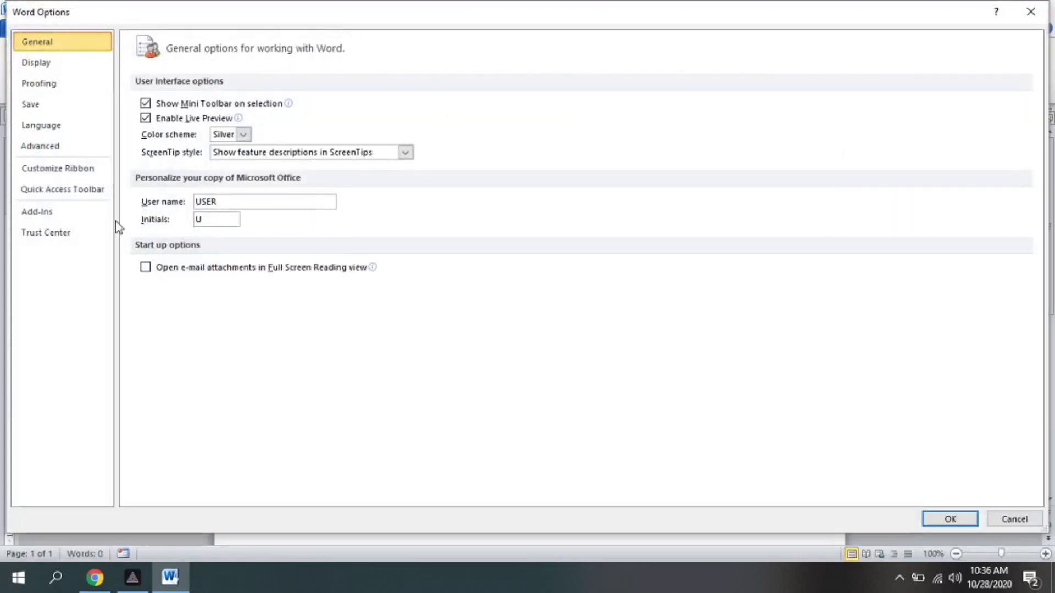
left_click(59, 154)
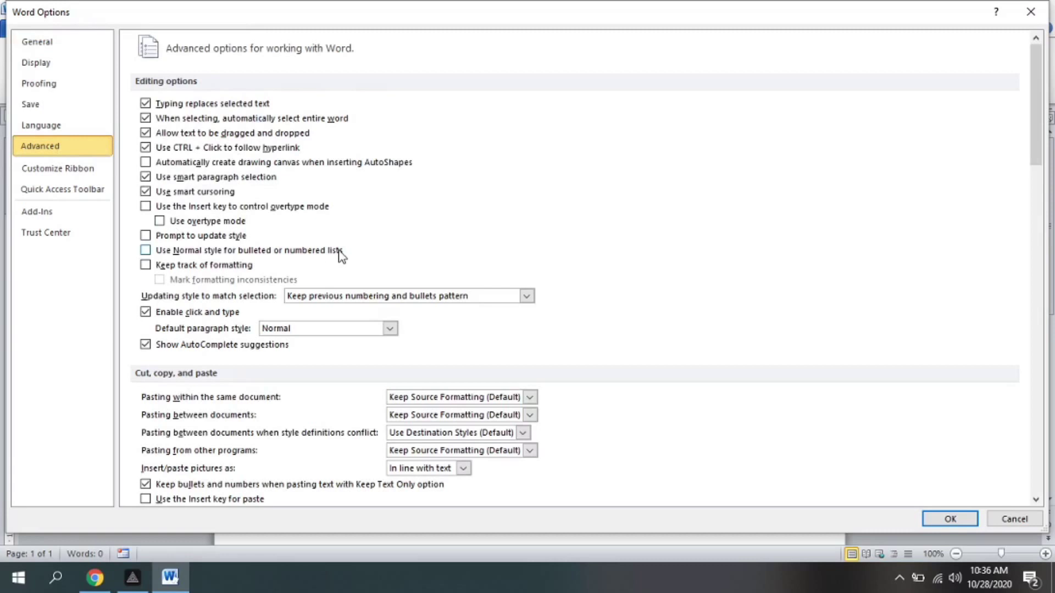
scroll(341, 254, "down", 1)
scroll(341, 254, "down", 4)
scroll(340, 254, "down", 2)
scroll(340, 254, "down", 2)
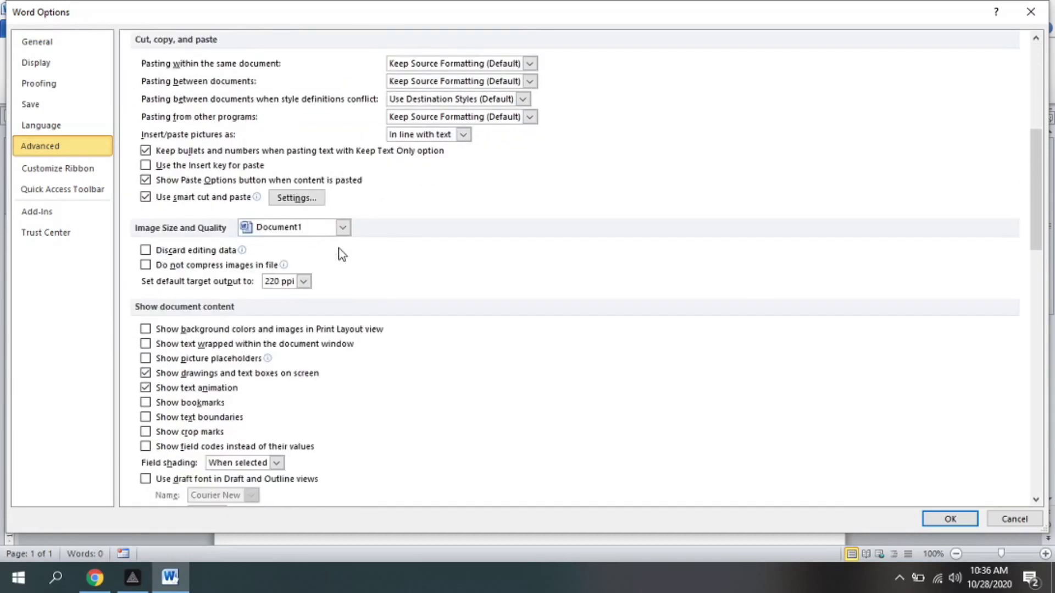
scroll(342, 254, "down", 2)
scroll(342, 253, "down", 2)
scroll(342, 254, "down", 3)
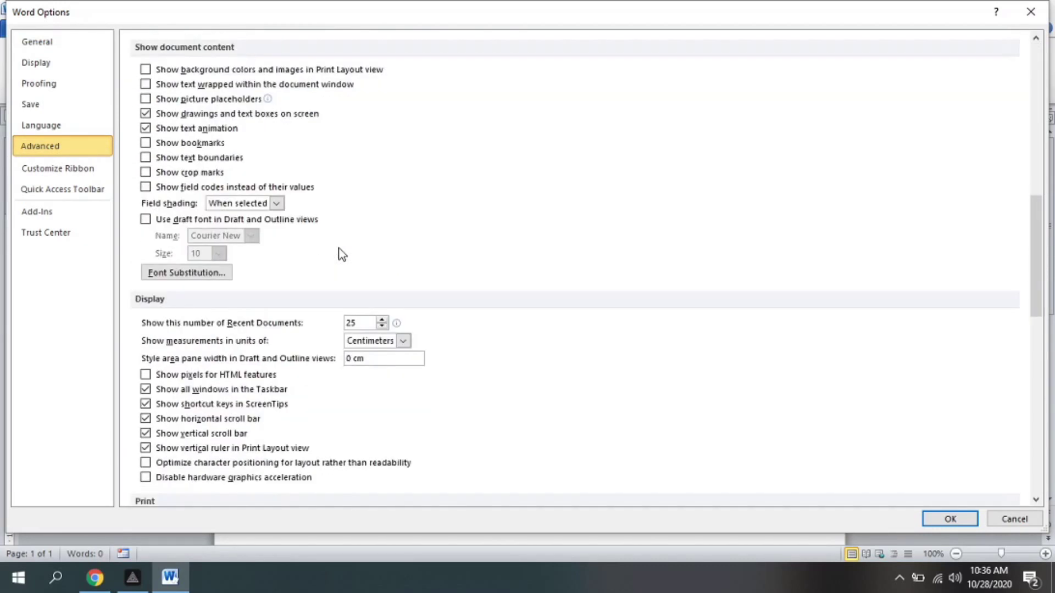
scroll(155, 306, "down", 1)
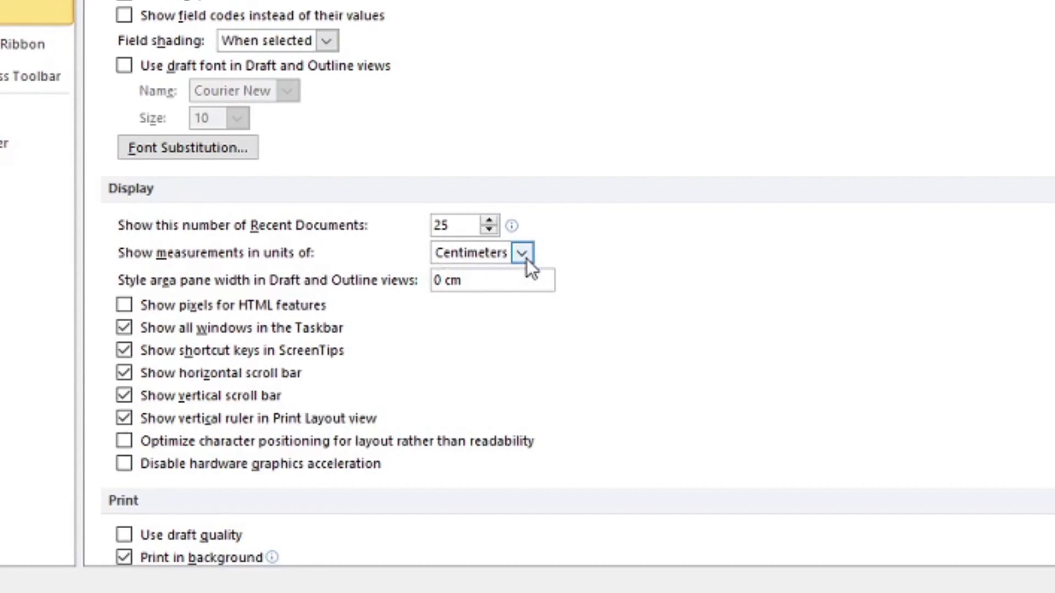
left_click(543, 245)
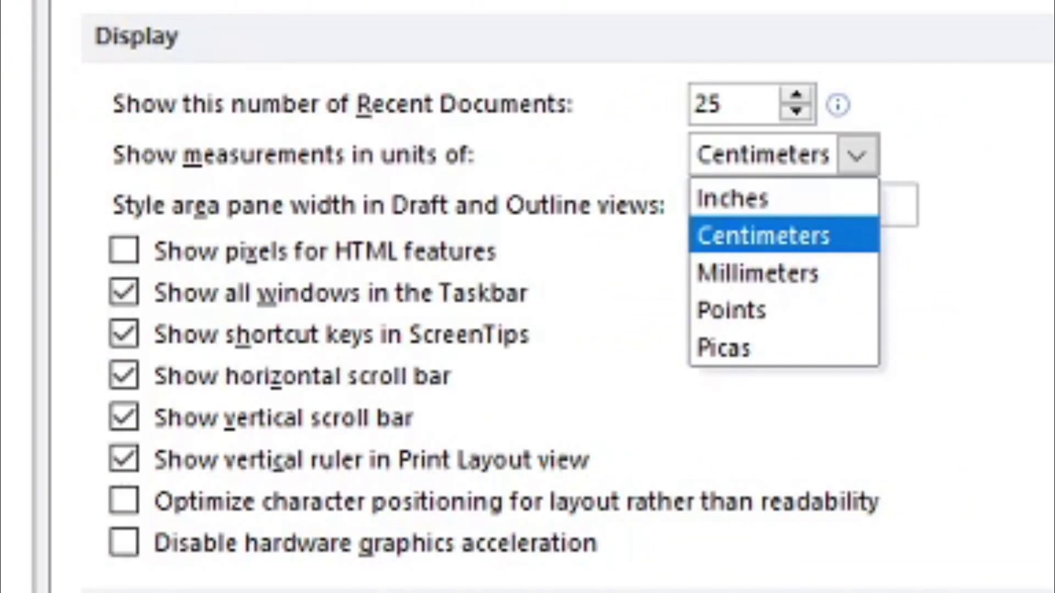
left_click(764, 236)
left_click(841, 175)
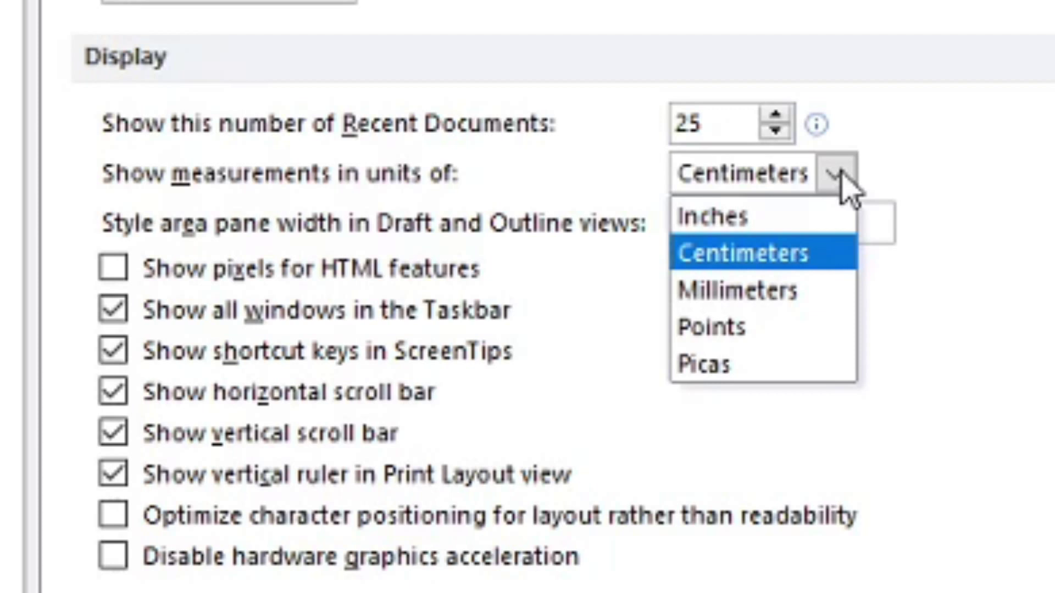
left_click(842, 175)
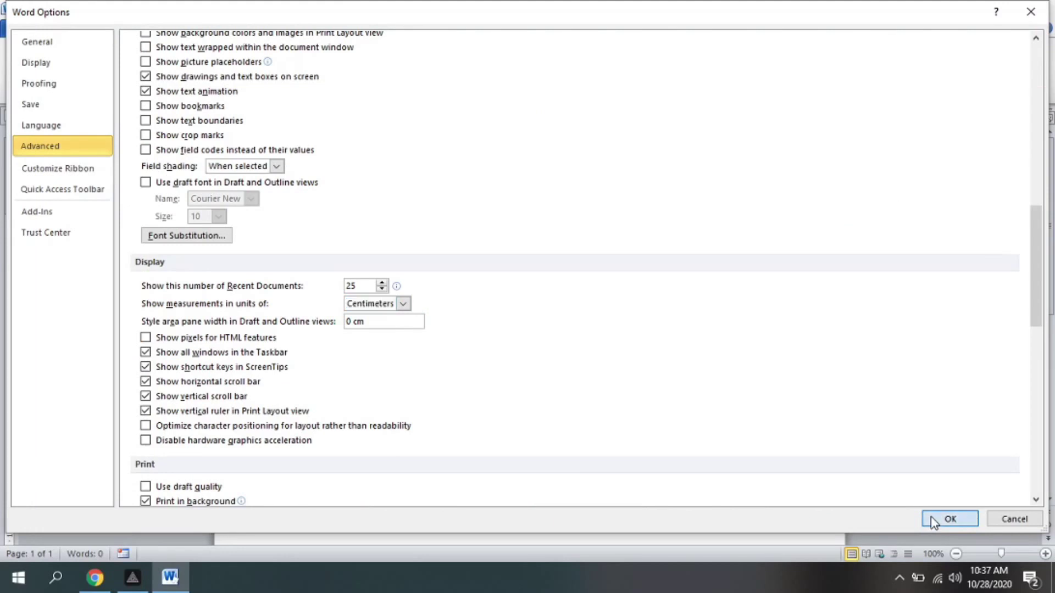
left_click(930, 519)
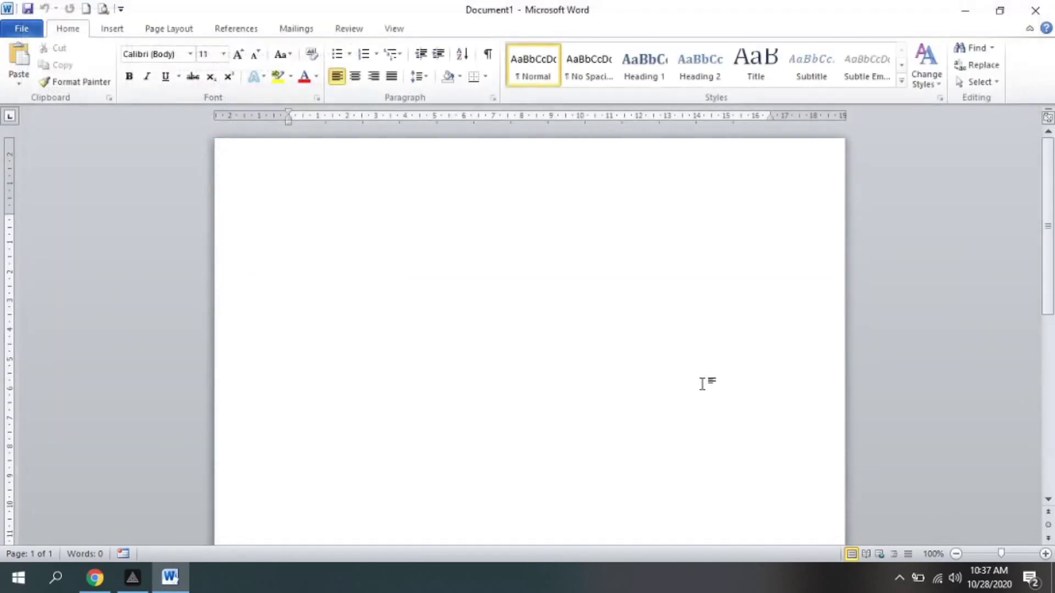
- Open Page Setup through Page Layout > Margins > Custom Margins
left_click(172, 34)
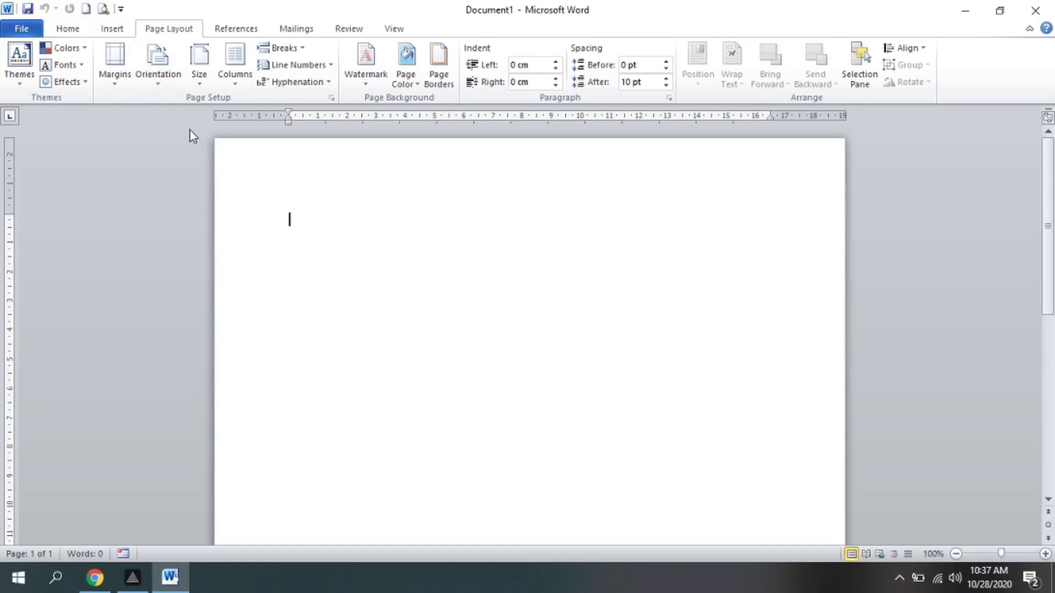
left_click(113, 81)
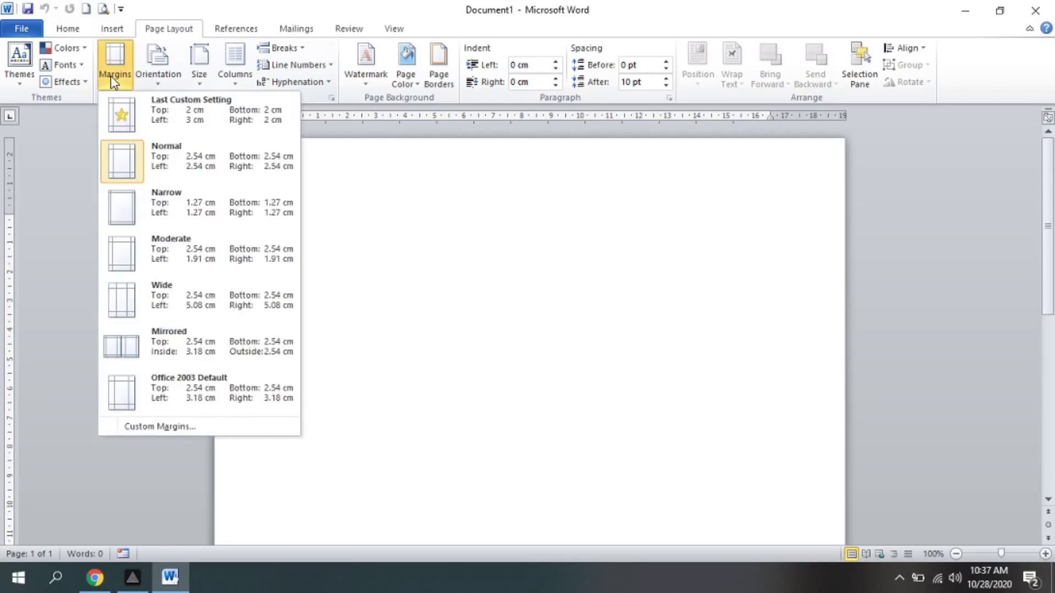
left_click(148, 427)
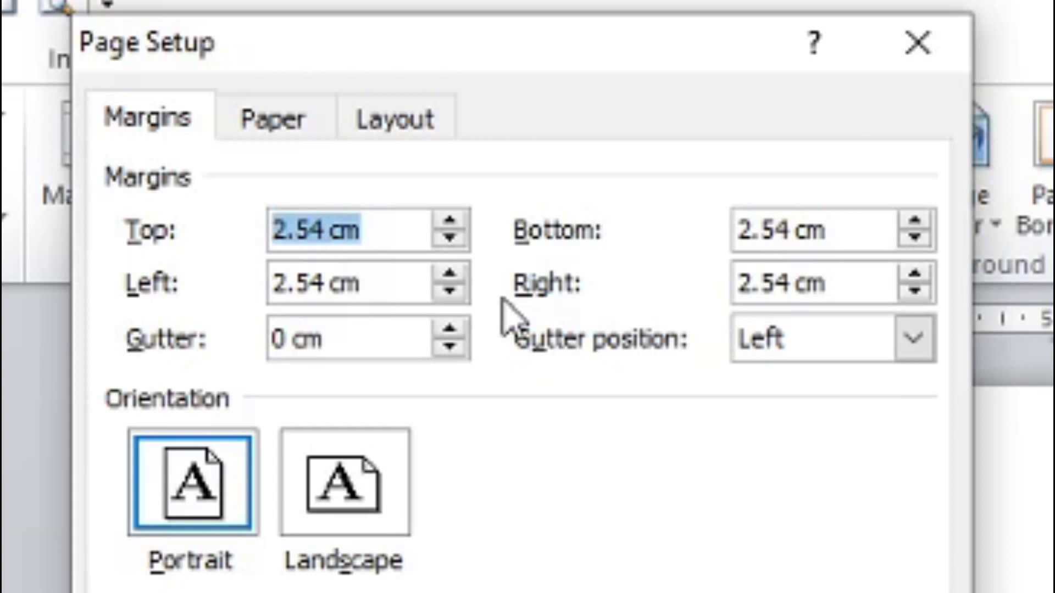
- Set the top margin to 4, left to 4 and bottom to 3 cm
left_click(324, 230)
left_click_drag(324, 229, 235, 235)
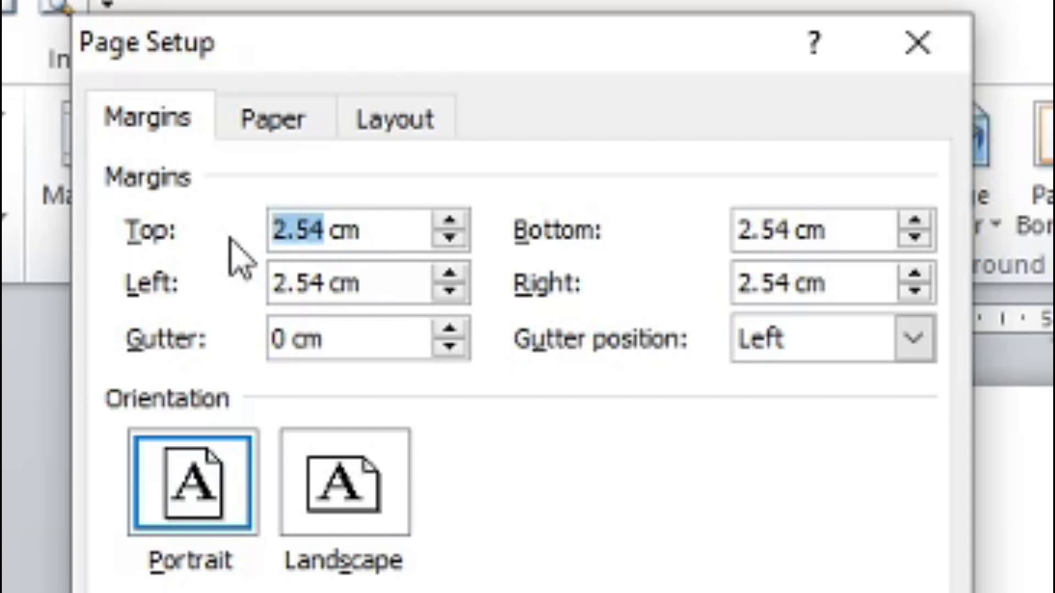
type("4")
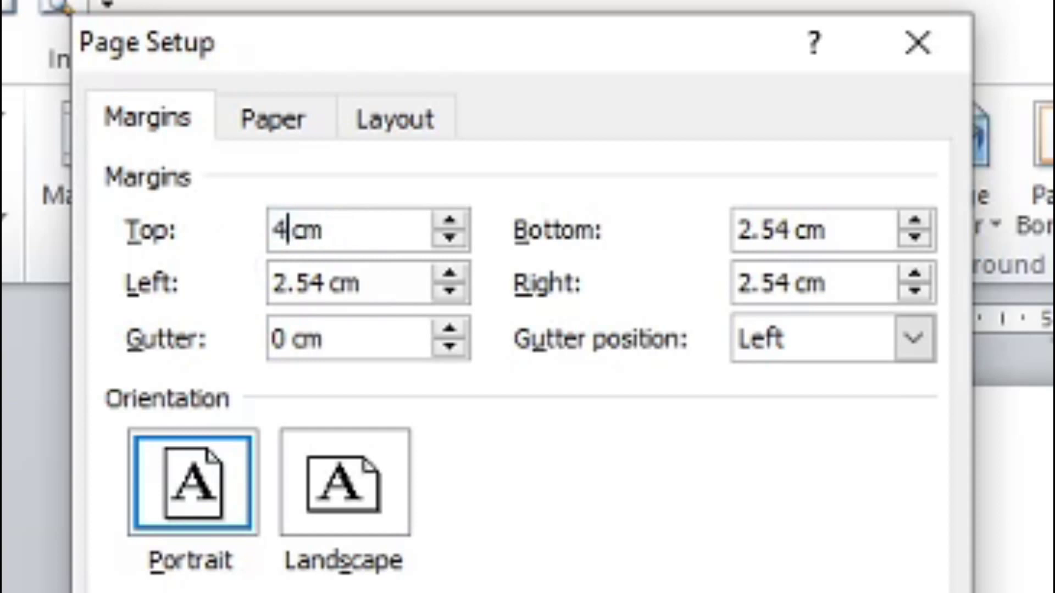
left_click_drag(326, 283, 233, 320)
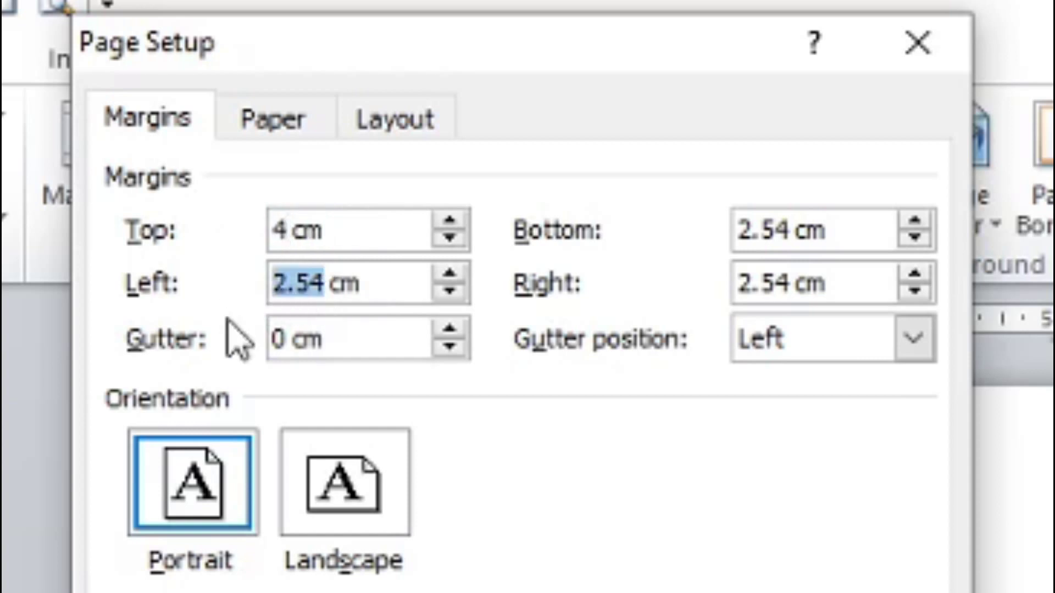
type("4")
left_click_drag(791, 233, 670, 231)
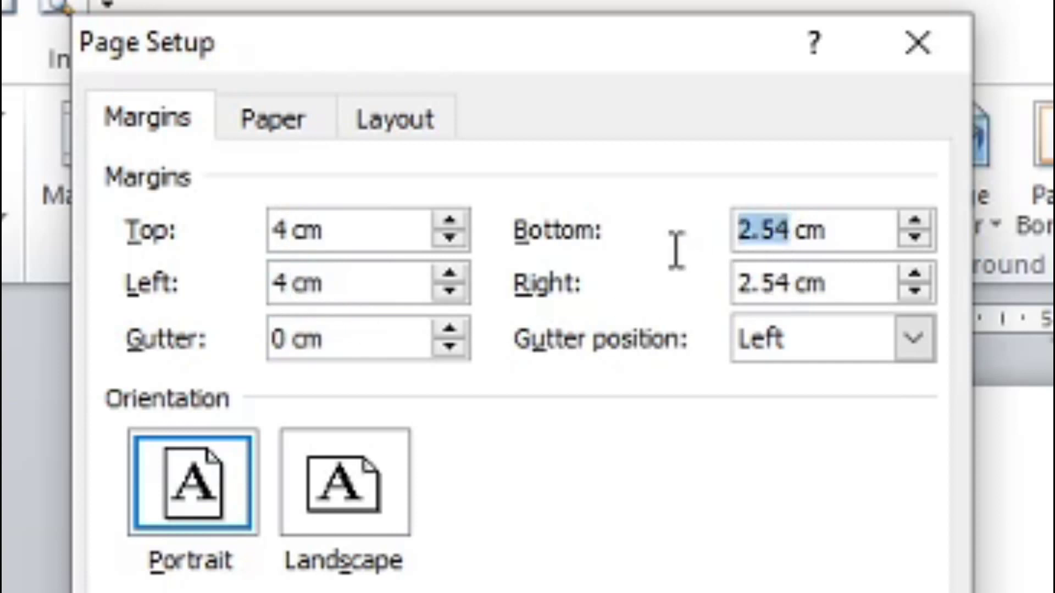
type("3")
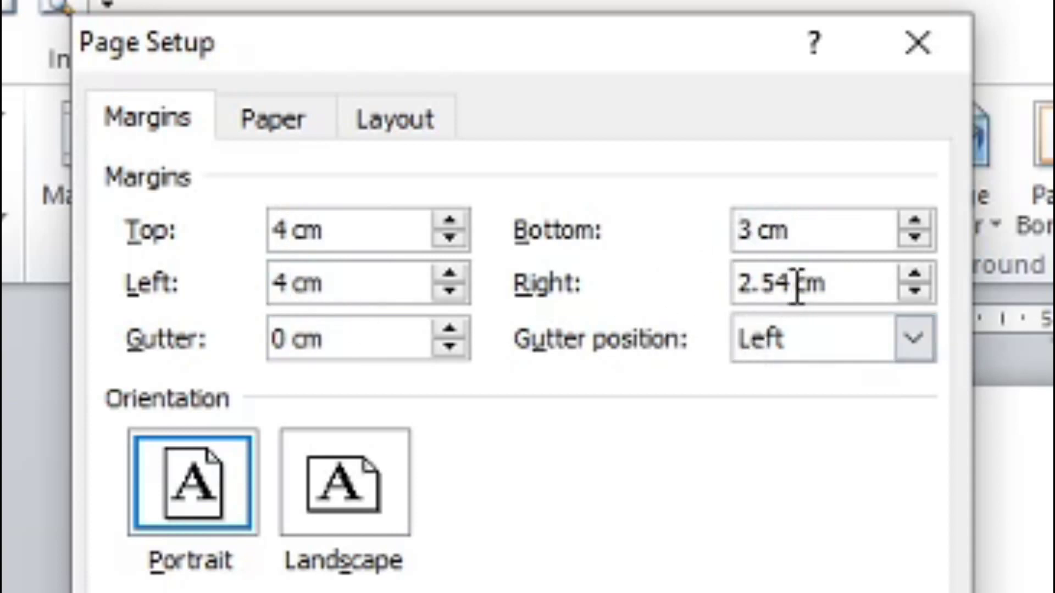
- Note the Letter paper size on the Paper tab, then switch to Chrome
left_click_drag(791, 284, 679, 339)
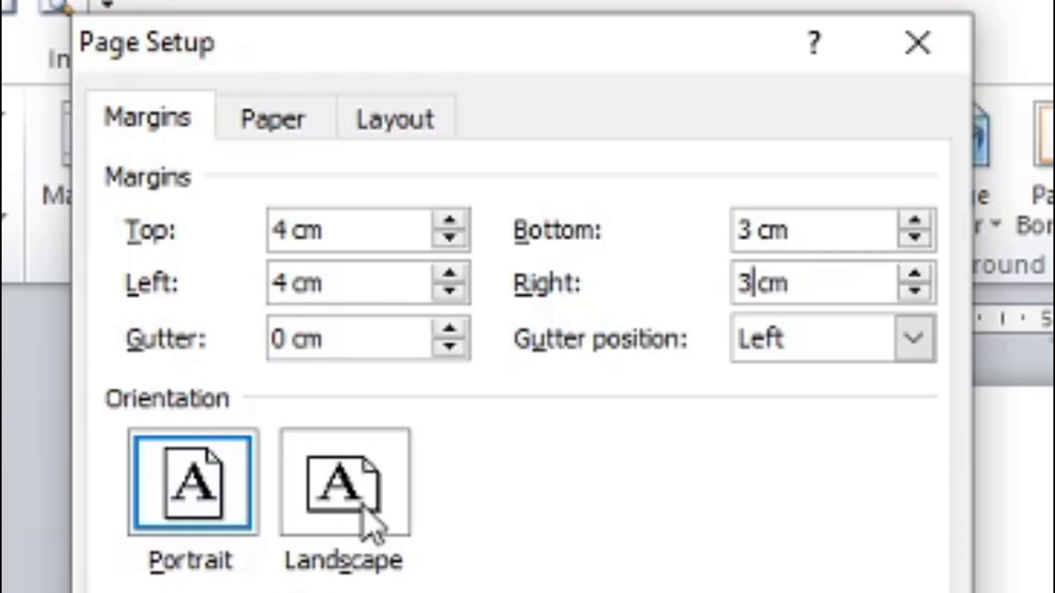
left_click(299, 132)
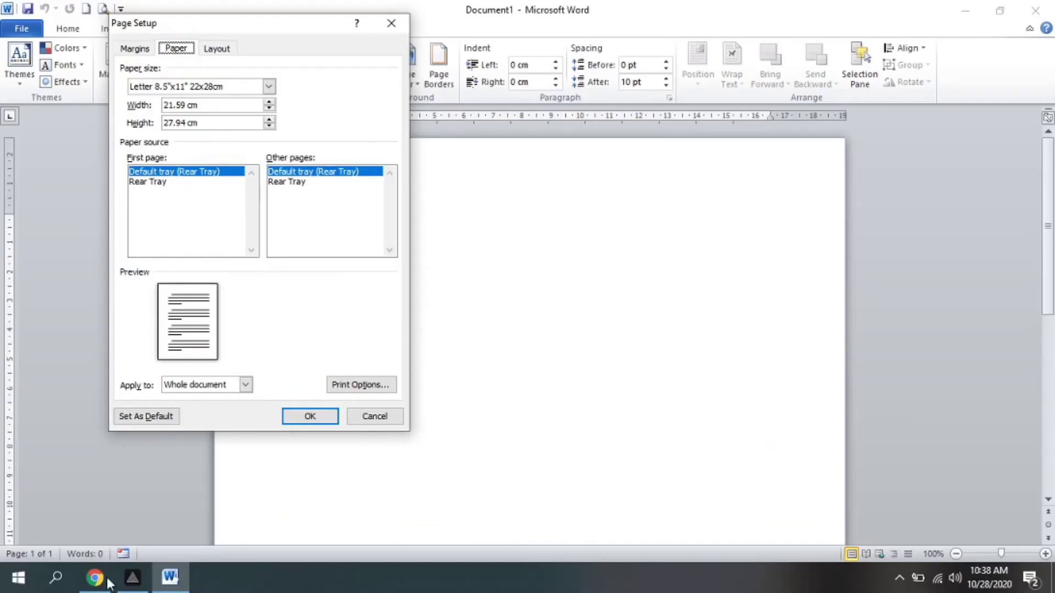
left_click(94, 577)
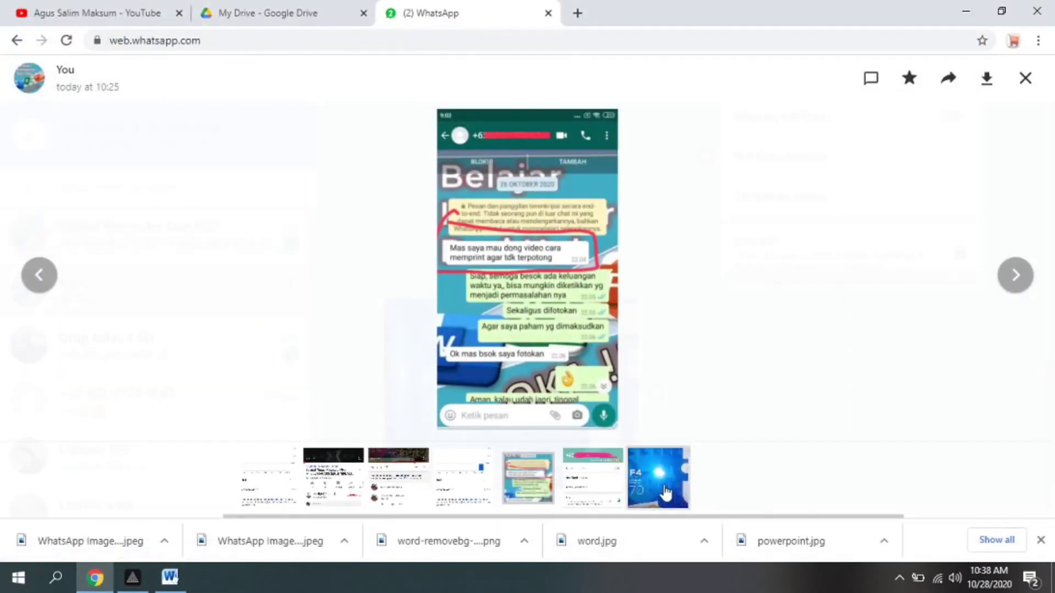
- Enlarge the F4 paper pack photo to read its 215 × 330 mm size
left_click(666, 492)
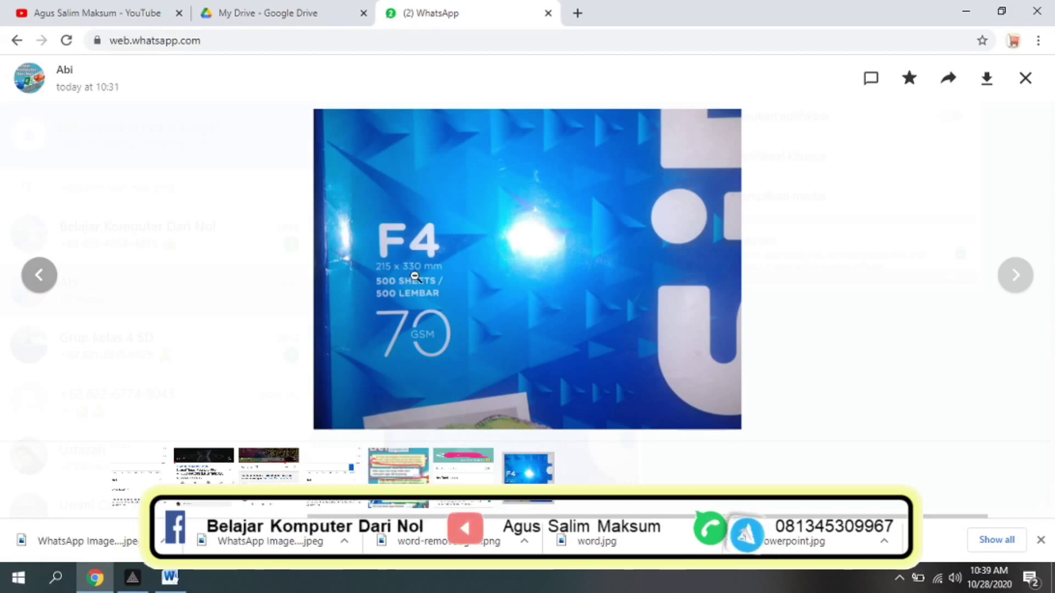
left_click(390, 284)
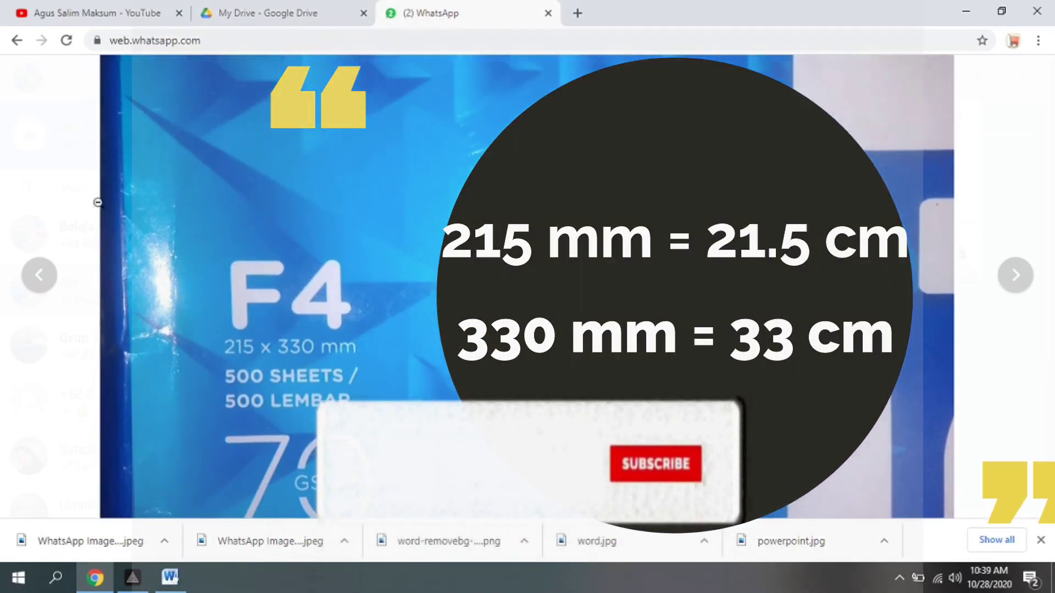
left_click(73, 201)
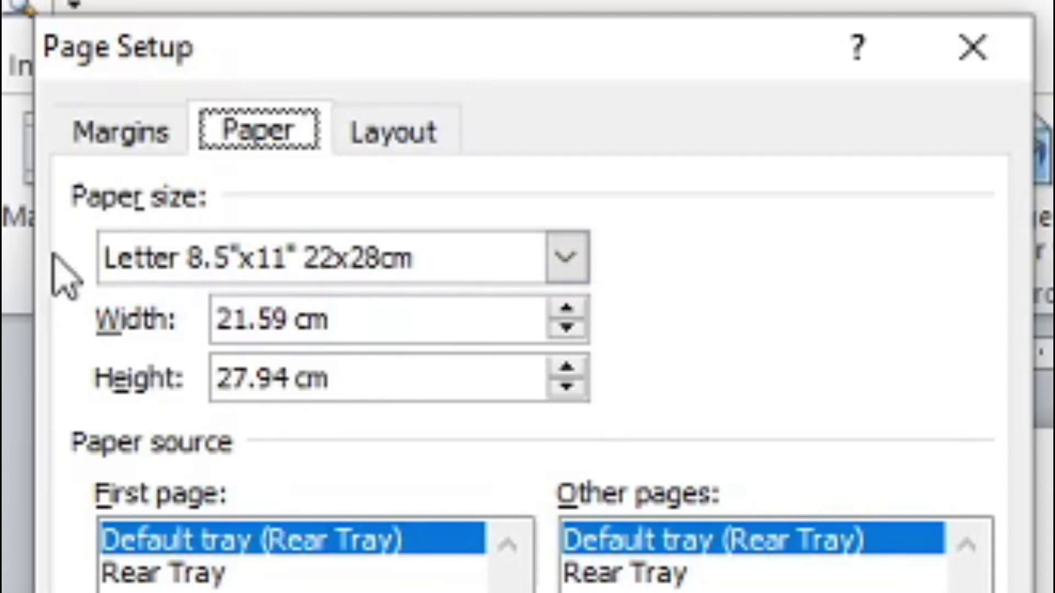
- Change the paper width from 21.59 to 21.5 cm and begin entering the 33 cm height
left_click(250, 314)
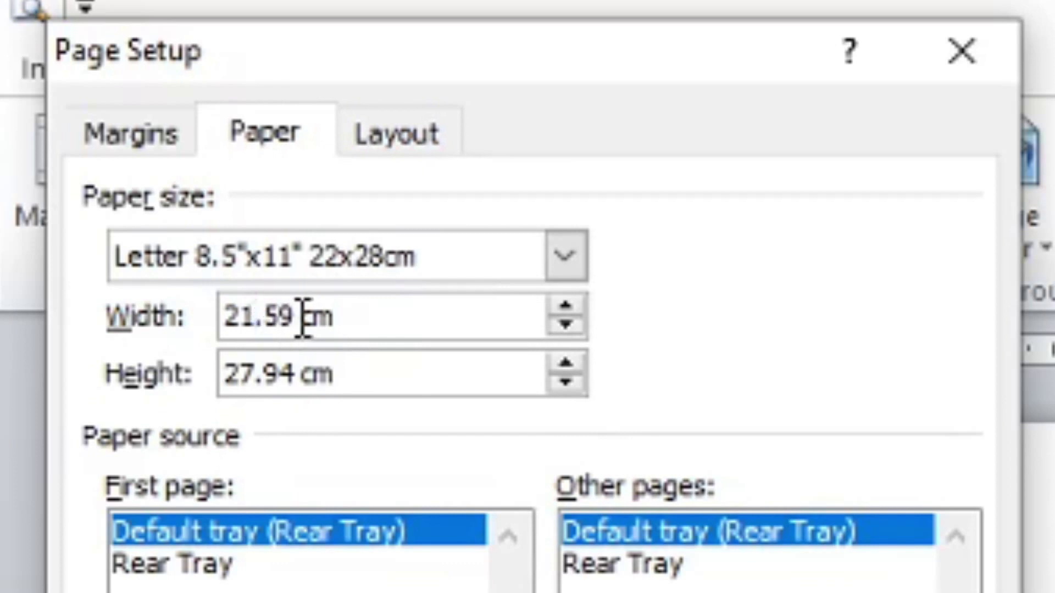
left_click(298, 327)
key("BackSpace")
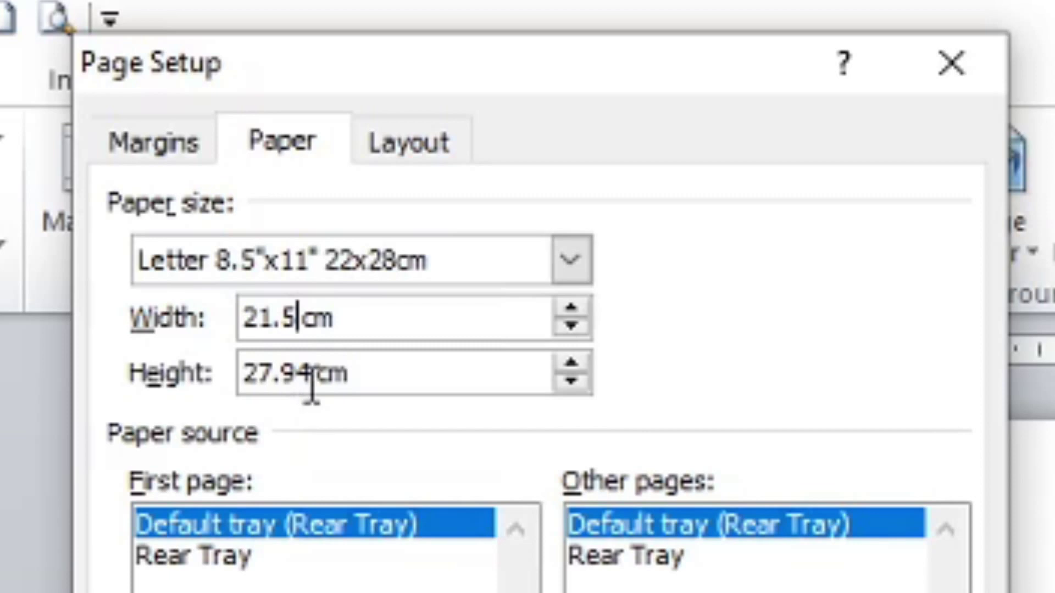
left_click_drag(312, 385, 198, 402)
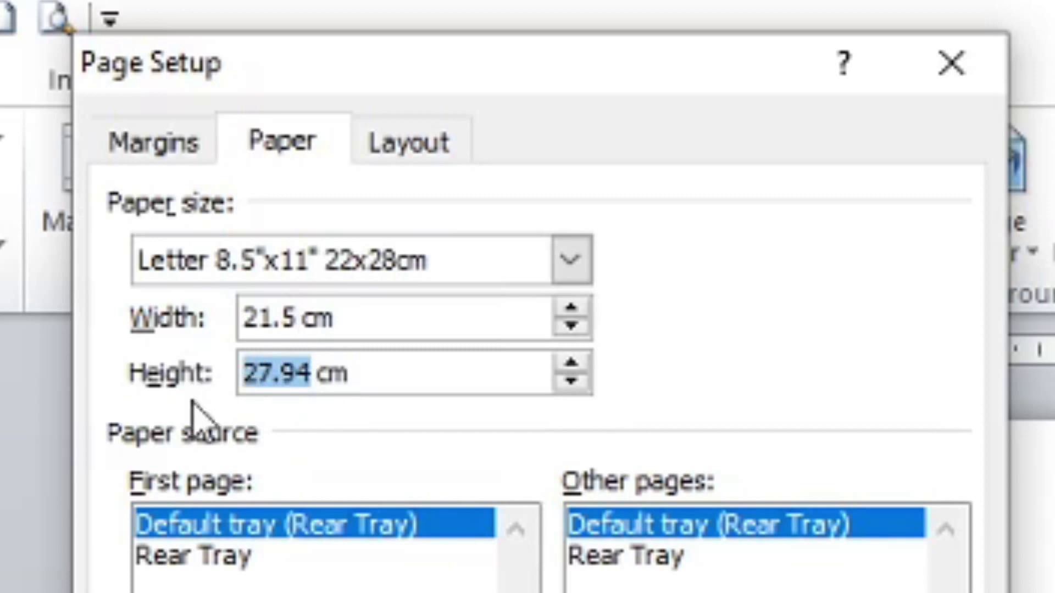
type("33")
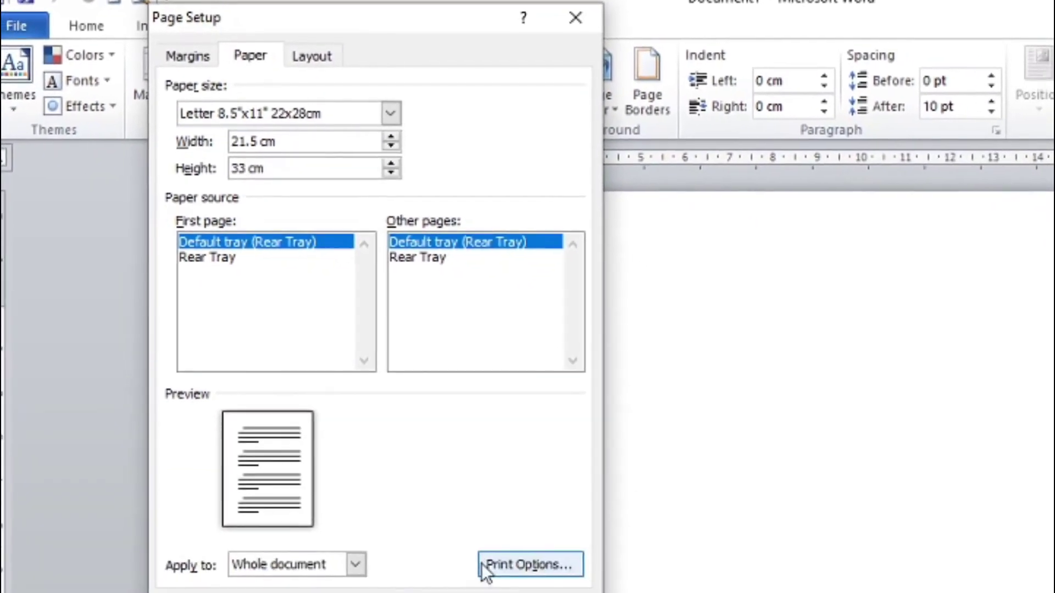
- Apply the 21.5 × 33 cm page size and open the Canon E410 printer properties
left_click(463, 591)
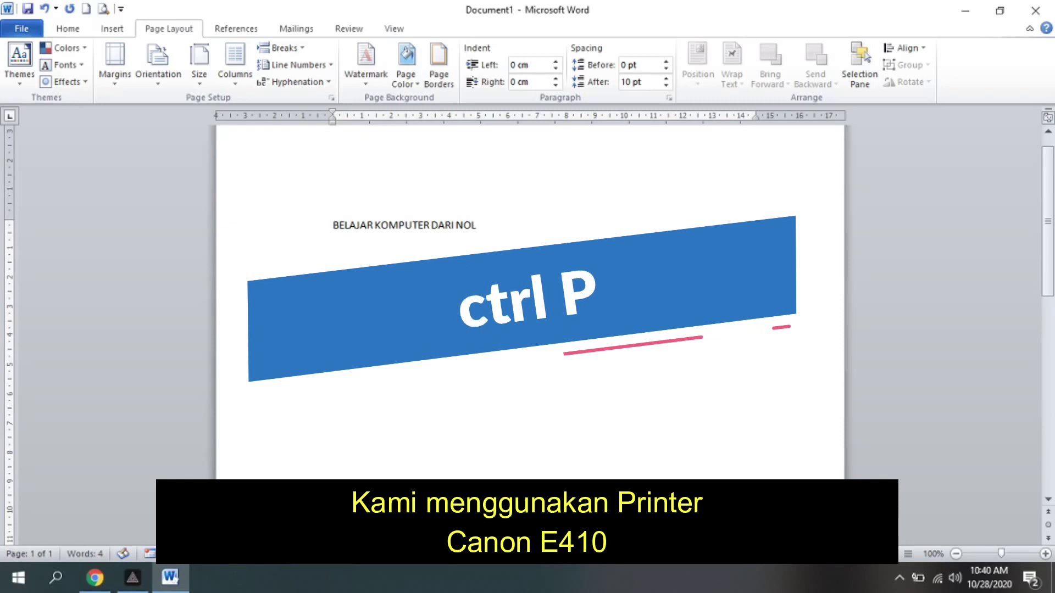
key("ctrl+p")
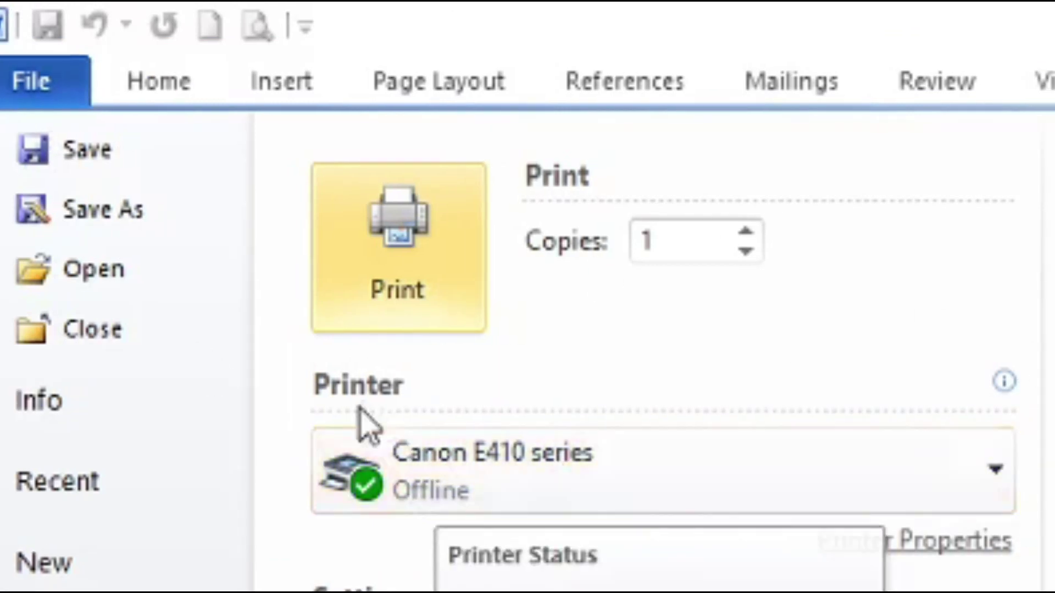
left_click(901, 557)
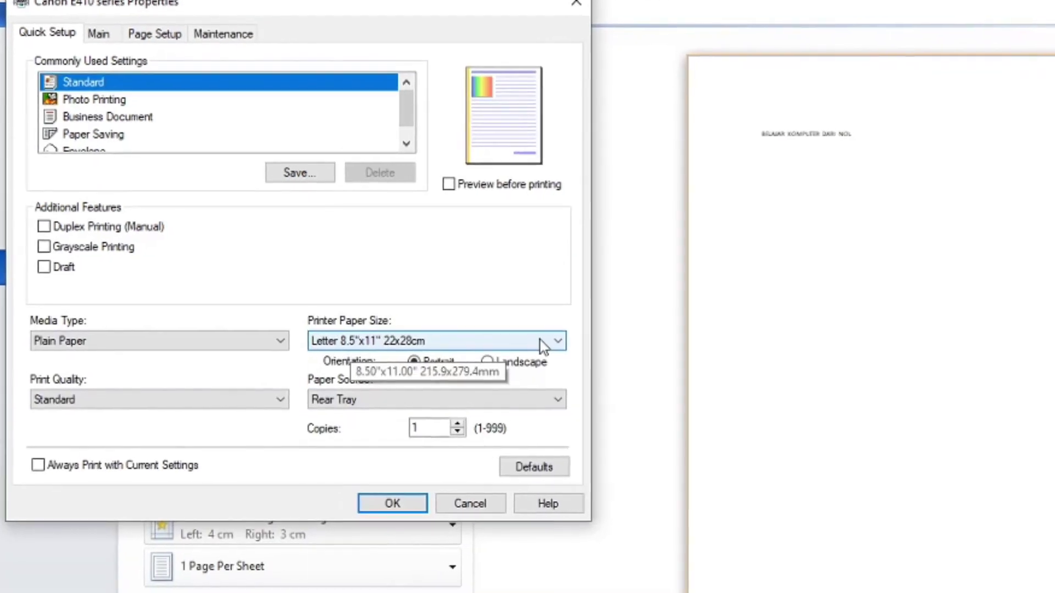
- Choose a Custom printer paper size in mm, rechecking the F4 photo's dimensions
left_click(615, 390)
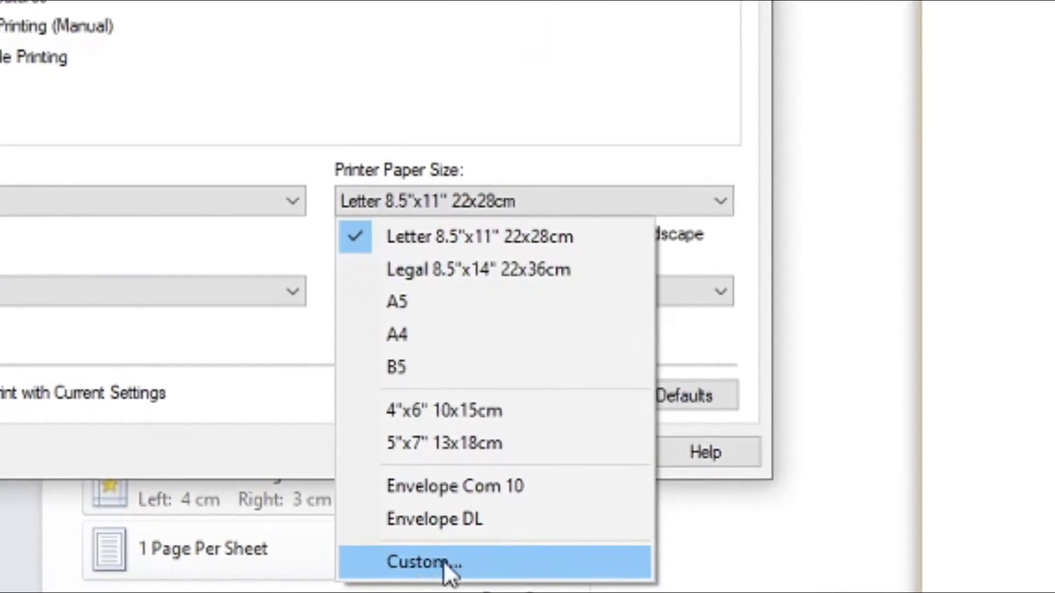
left_click(446, 566)
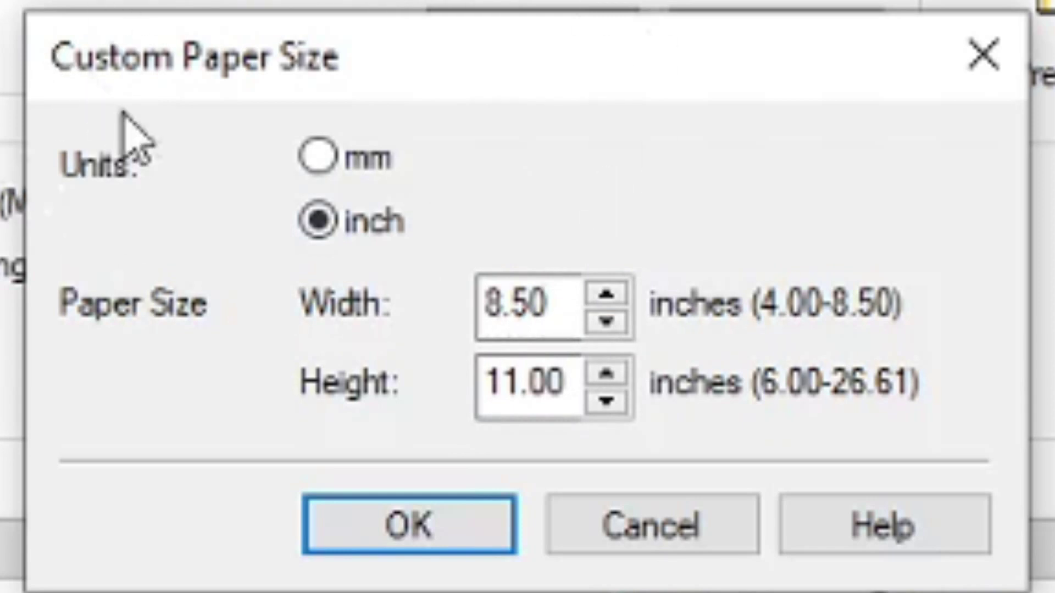
left_click(333, 165)
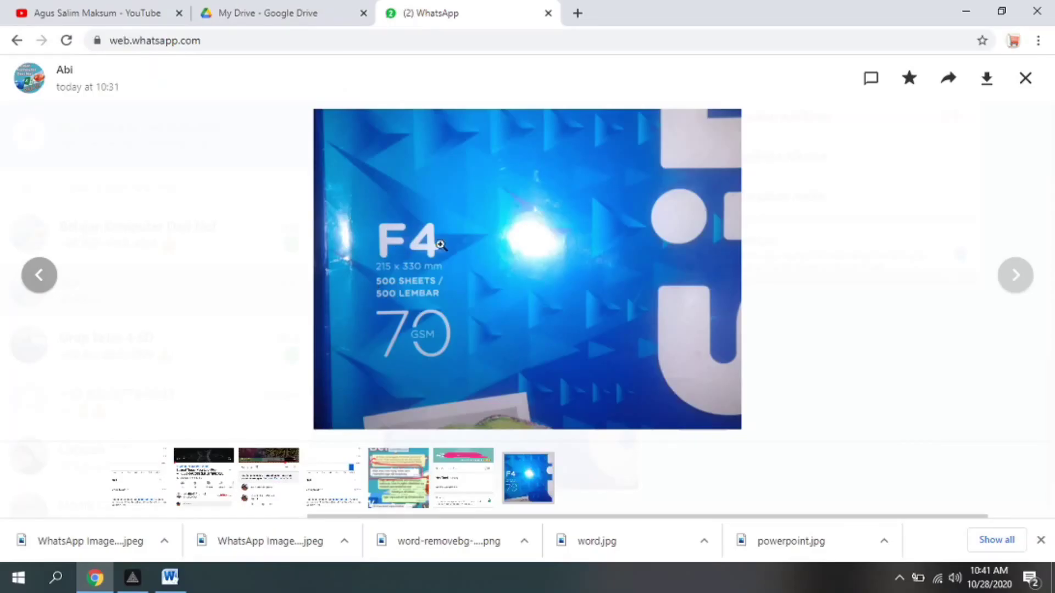
left_click(408, 271)
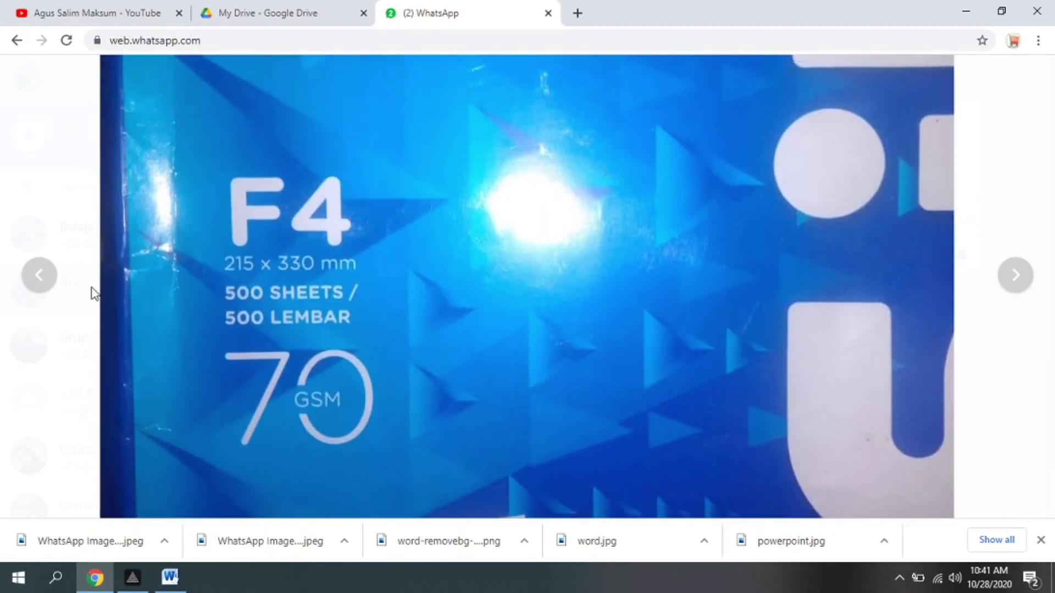
left_click(93, 292)
left_click(171, 578)
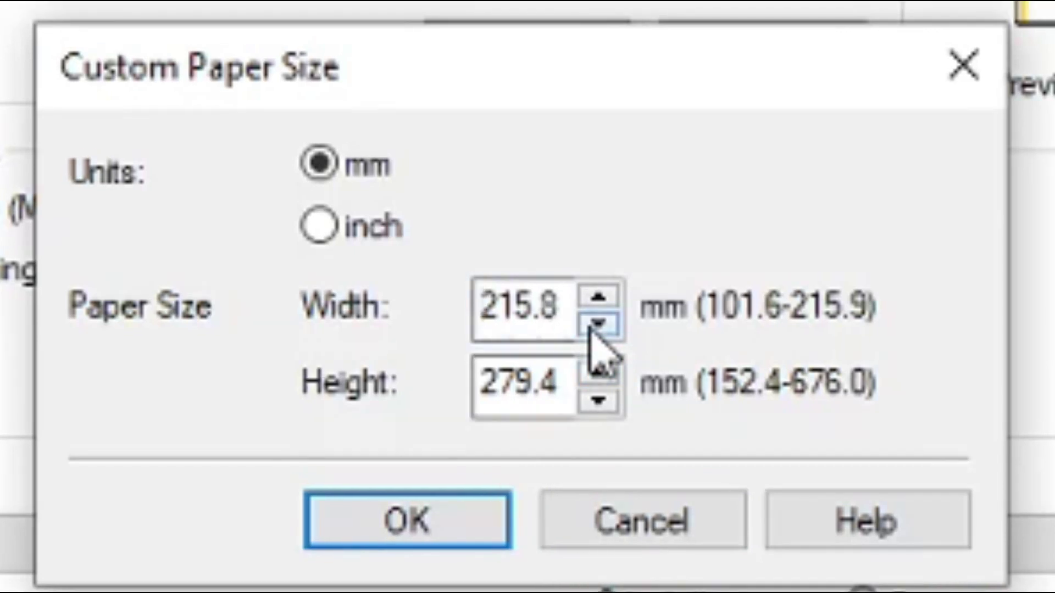
- Set the Canon E410 custom paper to 215.0 mm wide by 330 mm high
left_click(597, 324)
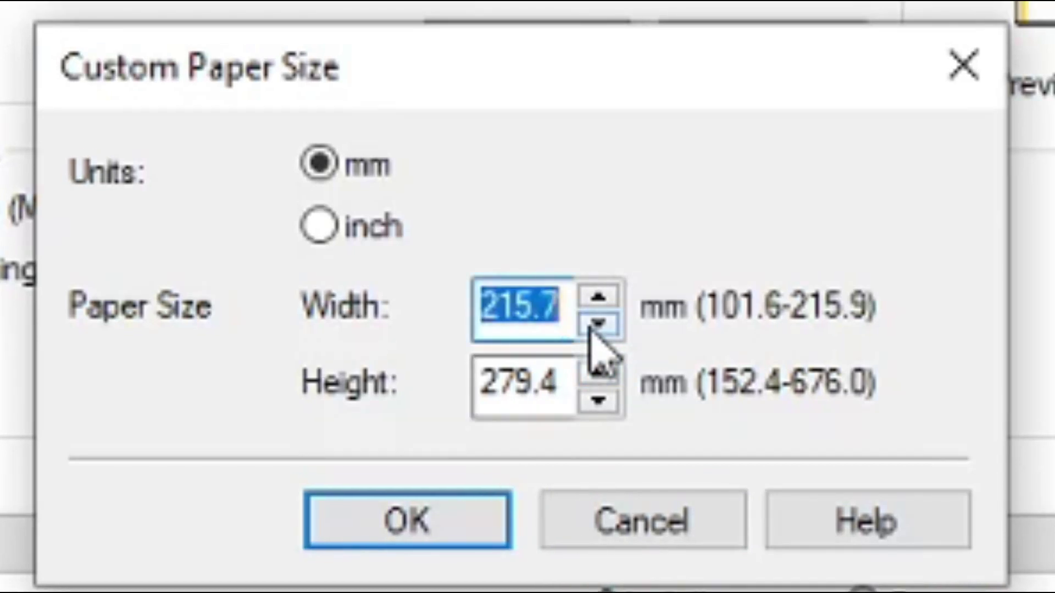
left_click(597, 324)
left_click(597, 324)
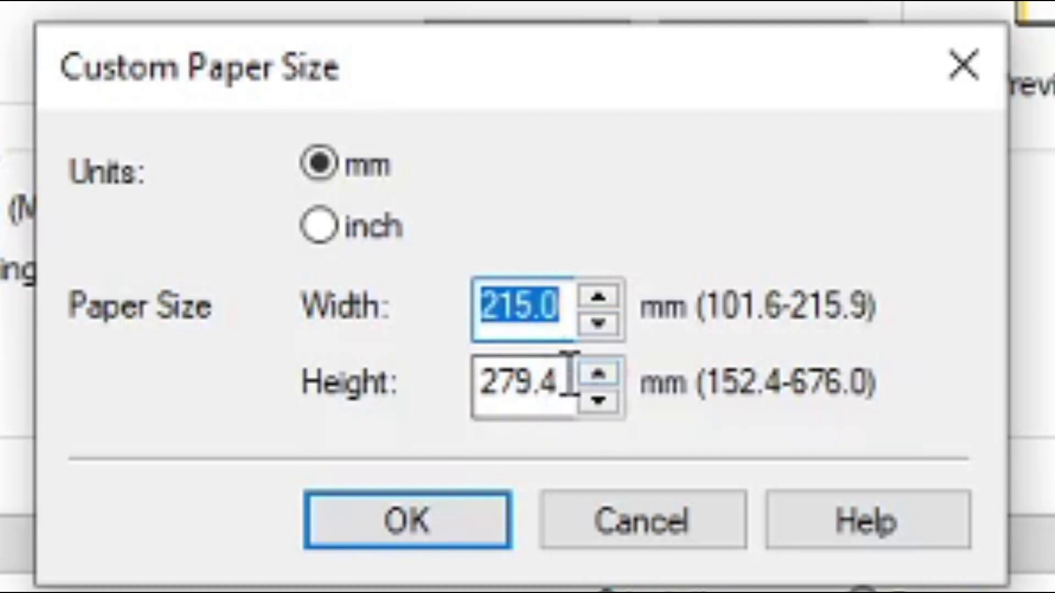
left_click(596, 371)
left_click(593, 369)
left_click(533, 389)
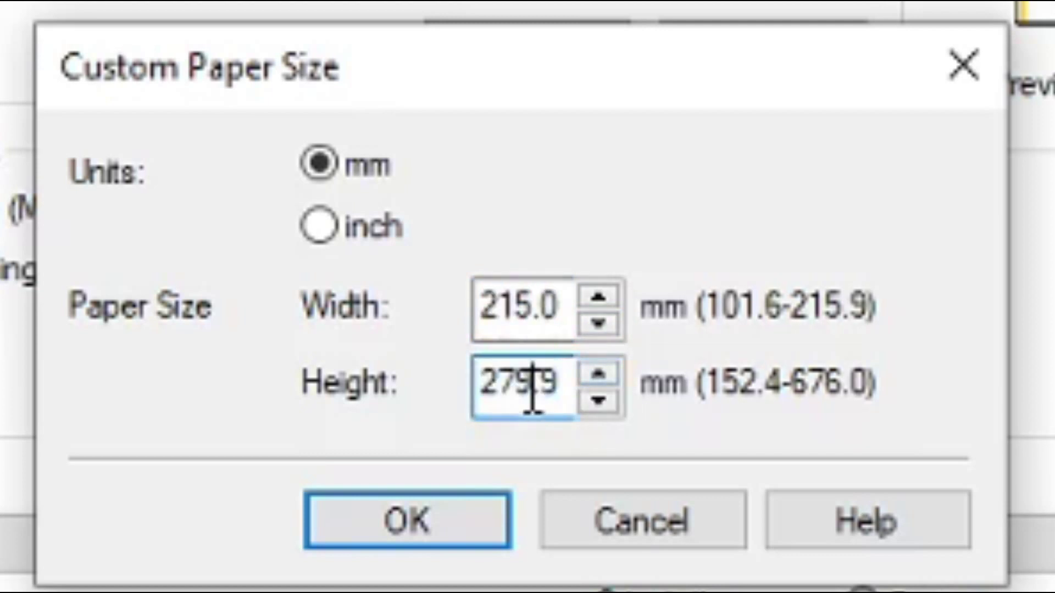
left_click_drag(570, 385, 377, 412)
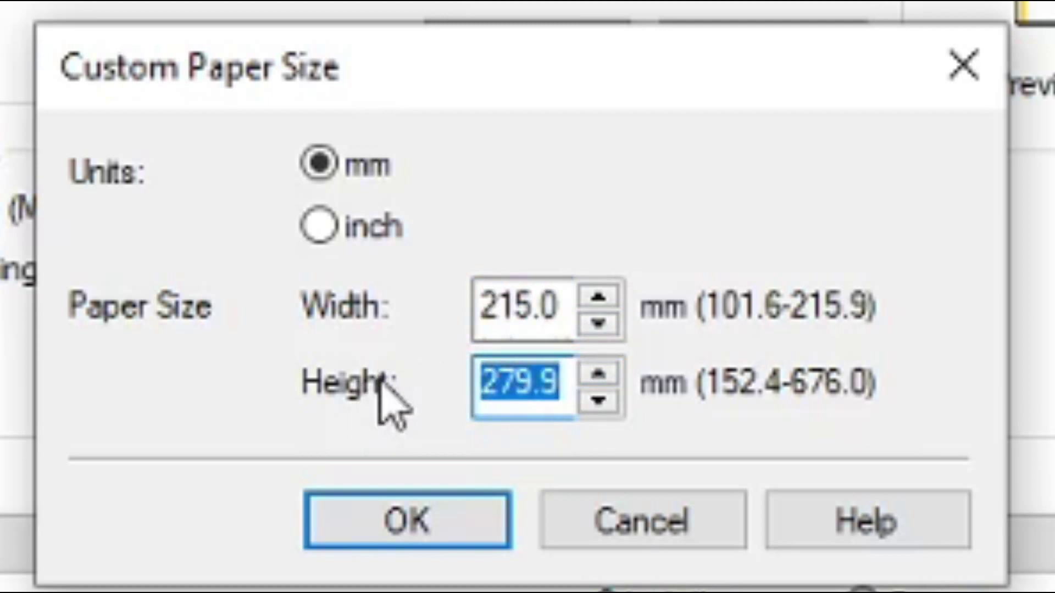
type("330")
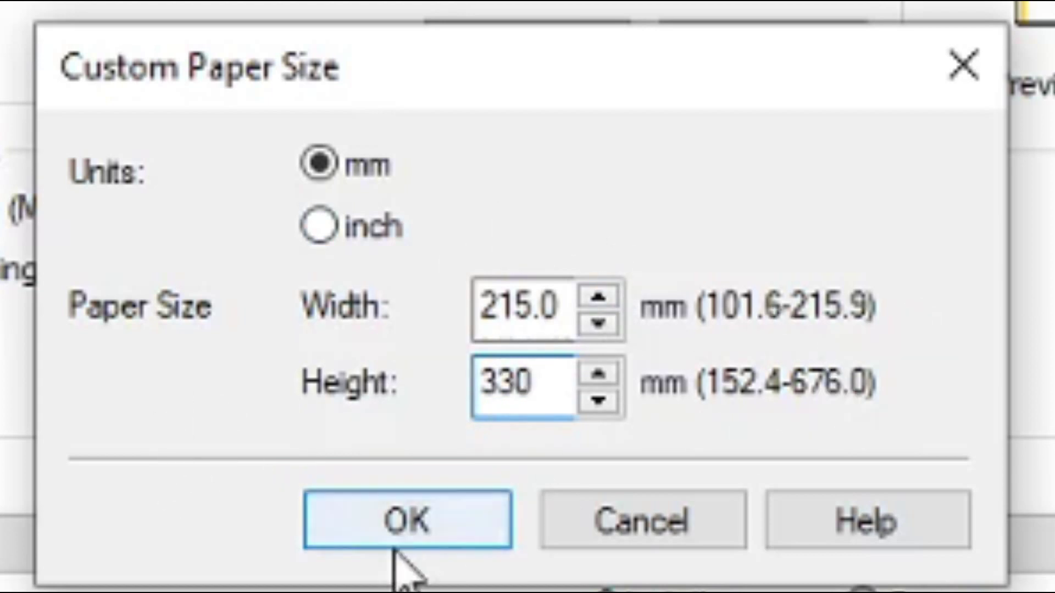
left_click(405, 536)
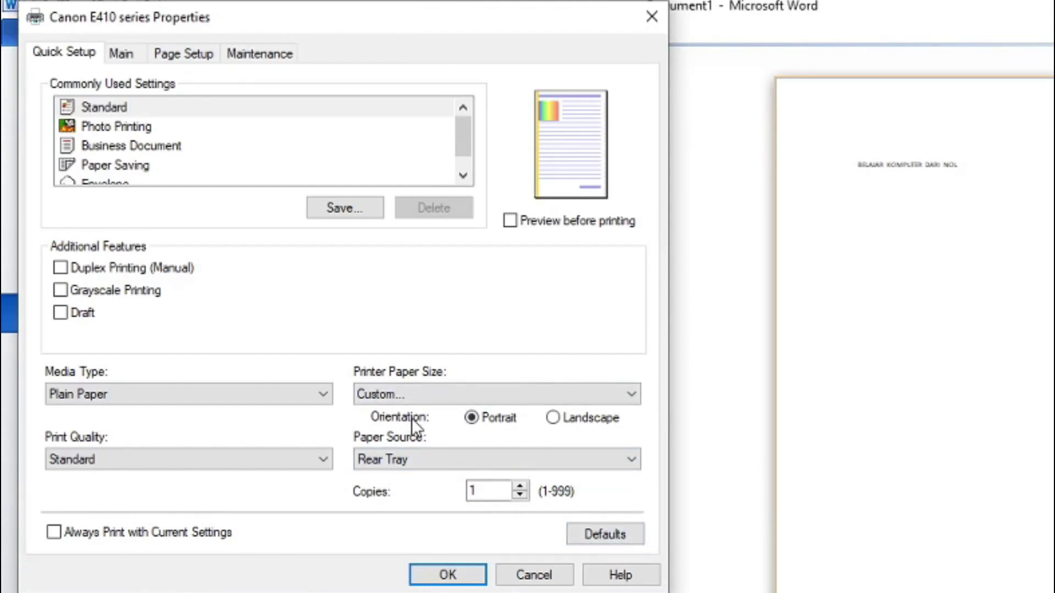
- Confirm the printer and Page Setup dialogs, print the document, and close Word
left_click(434, 576)
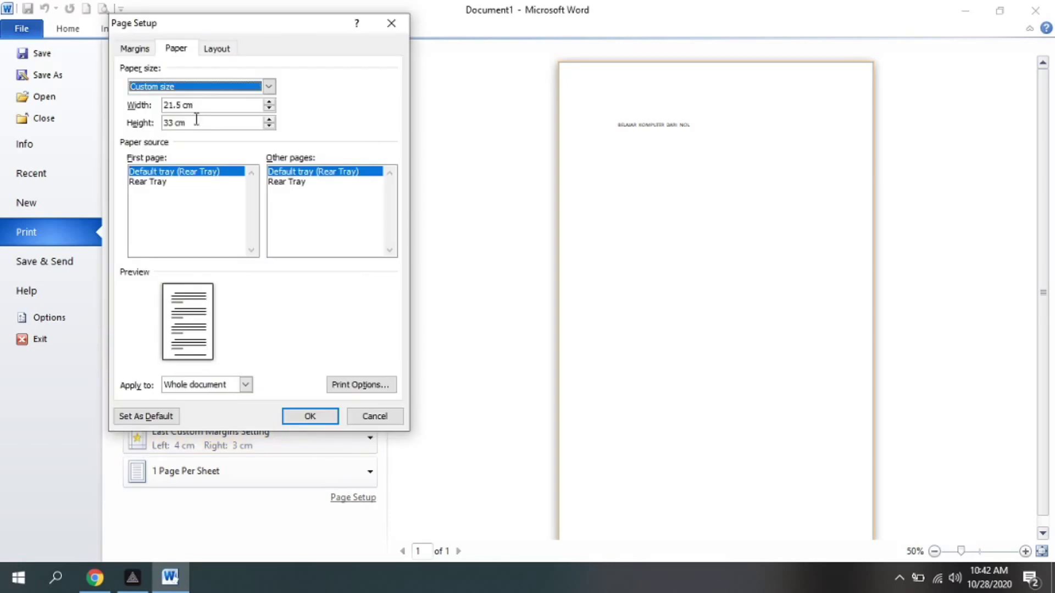
left_click(303, 418)
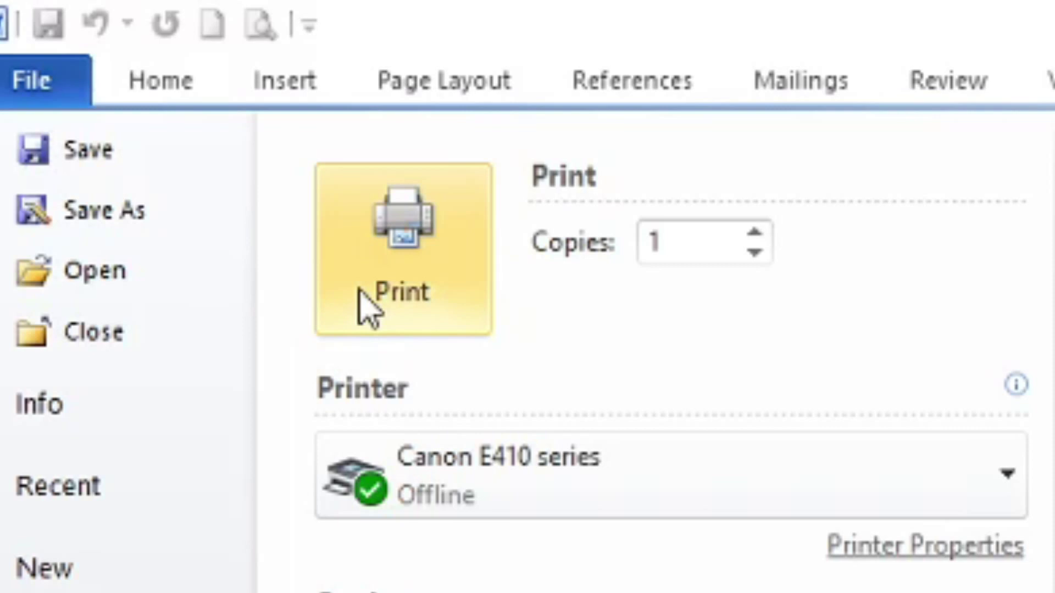
left_click(405, 325)
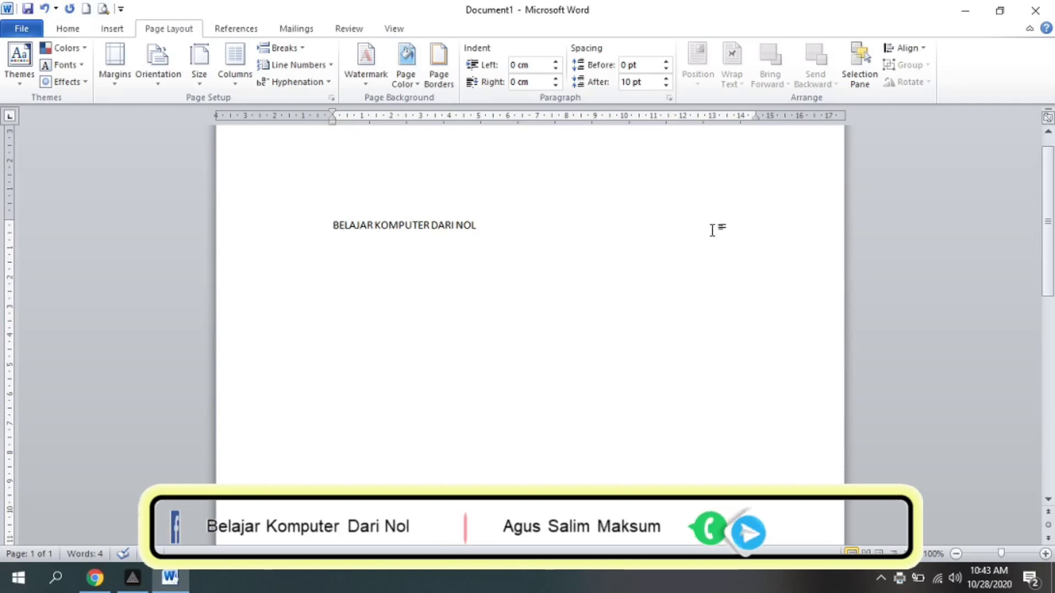
left_click(1036, 5)
- Choose Don't Save so Word closes without keeping the document
left_click(520, 309)
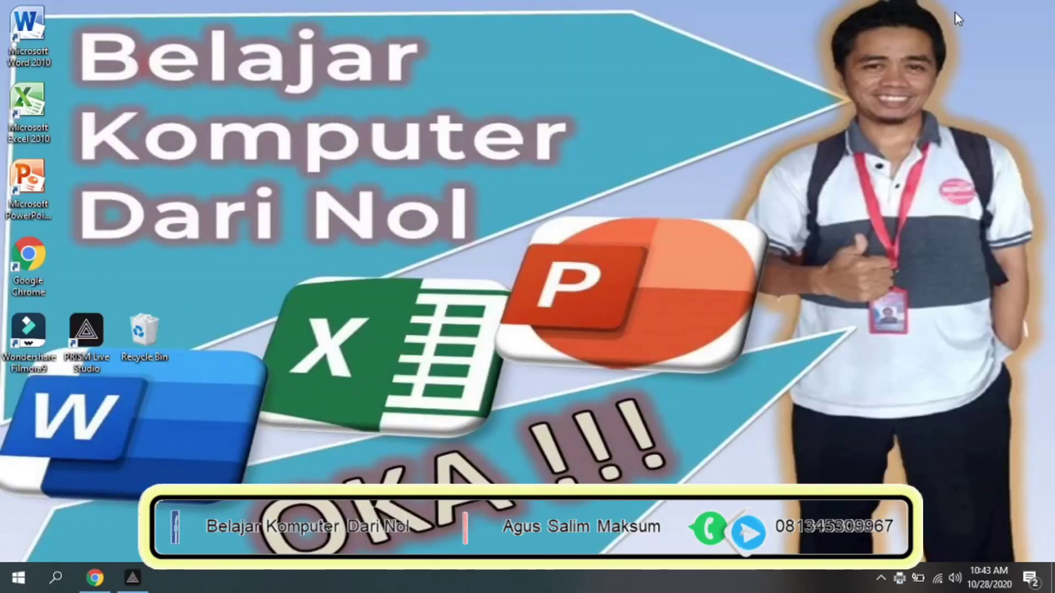